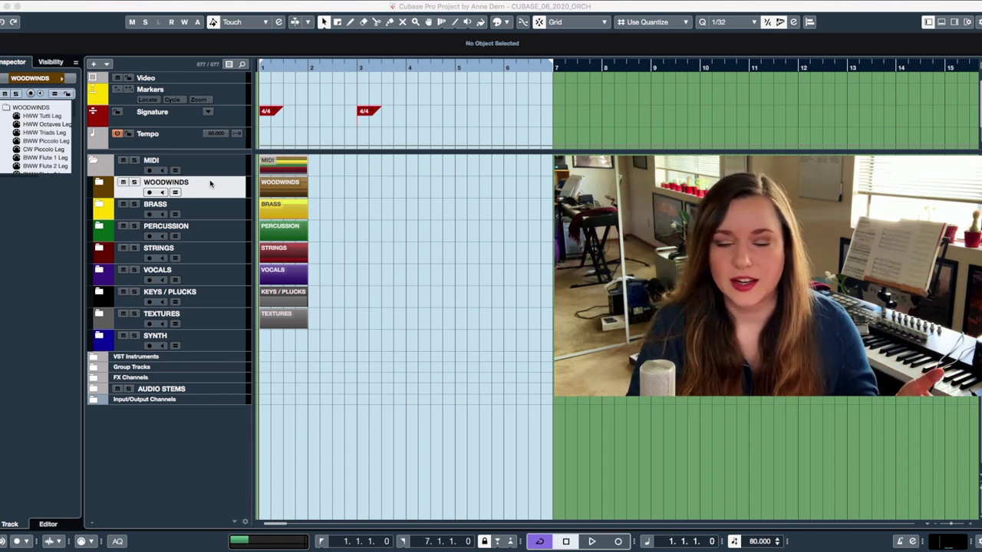
Solo the BRASS, PERCUSSION and STRINGS folders one at a time to audition each.
click(134, 205)
click(191, 208)
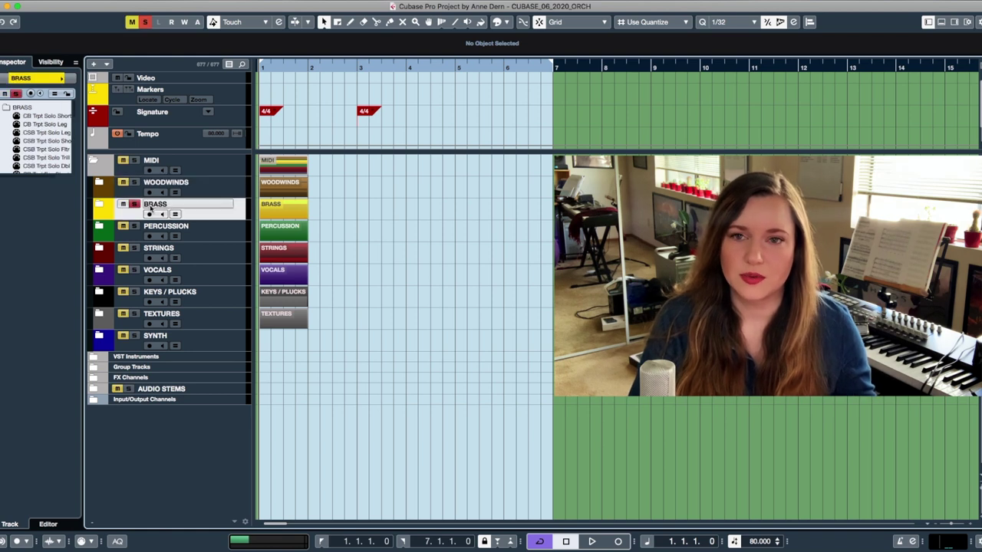
click(134, 204)
click(188, 230)
click(134, 227)
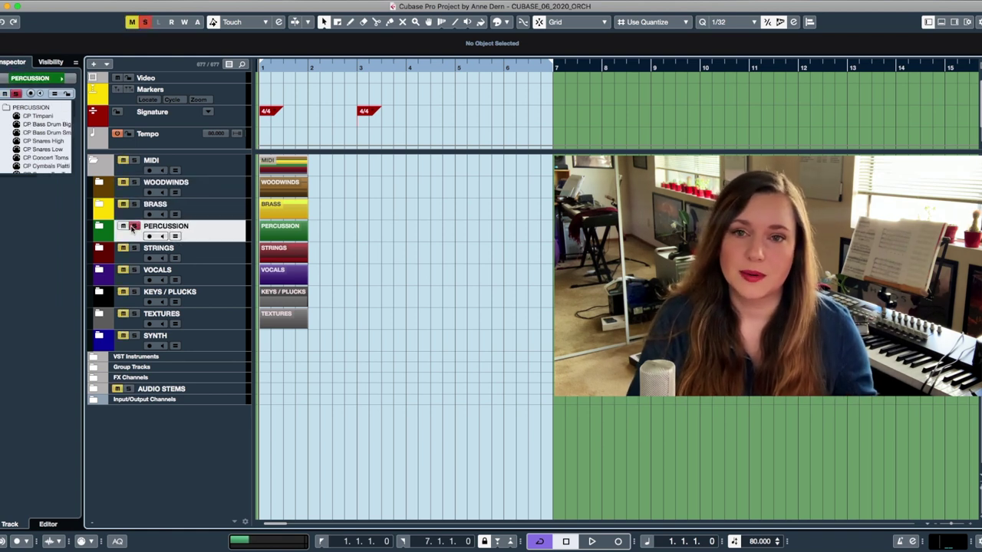
click(134, 227)
click(192, 256)
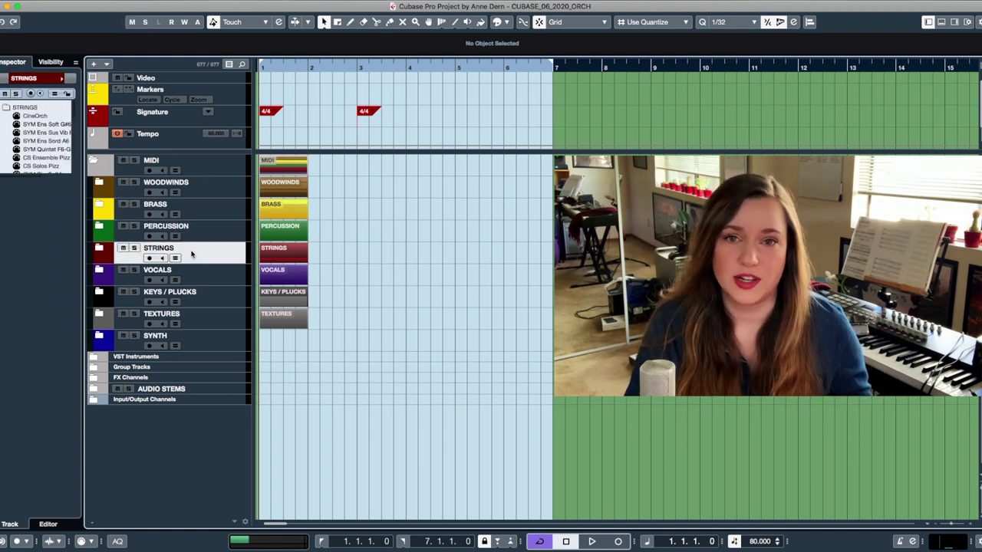
click(135, 249)
Solo VOCALS, then KEYS / PLUCKS, clear all solos, and open the MixConsole with F3.
click(135, 248)
click(210, 281)
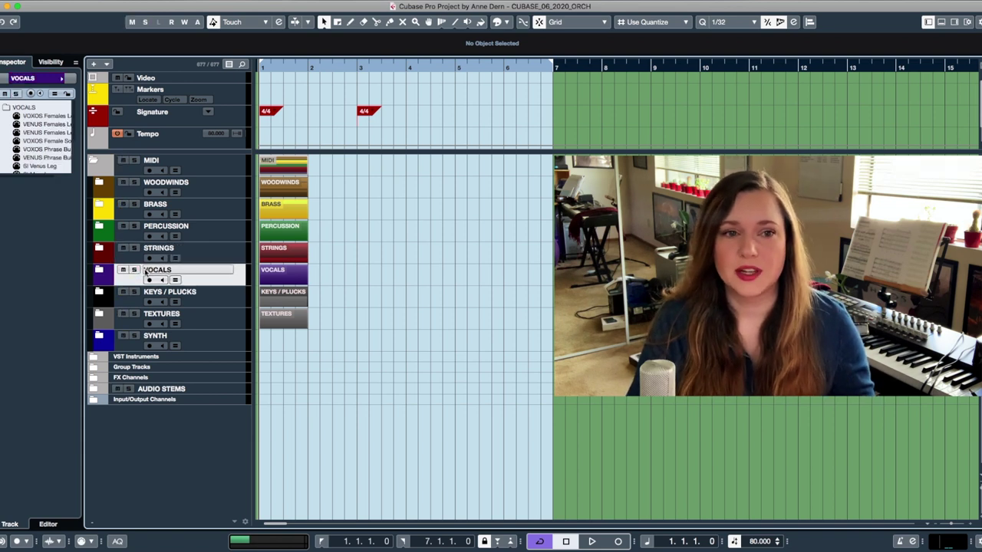
click(135, 271)
click(135, 271)
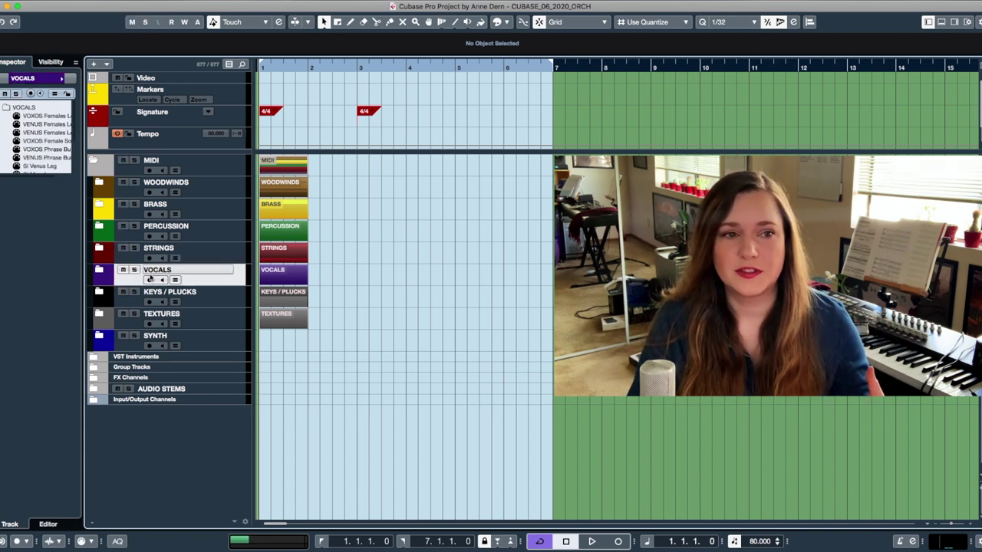
click(197, 299)
click(135, 292)
click(135, 292)
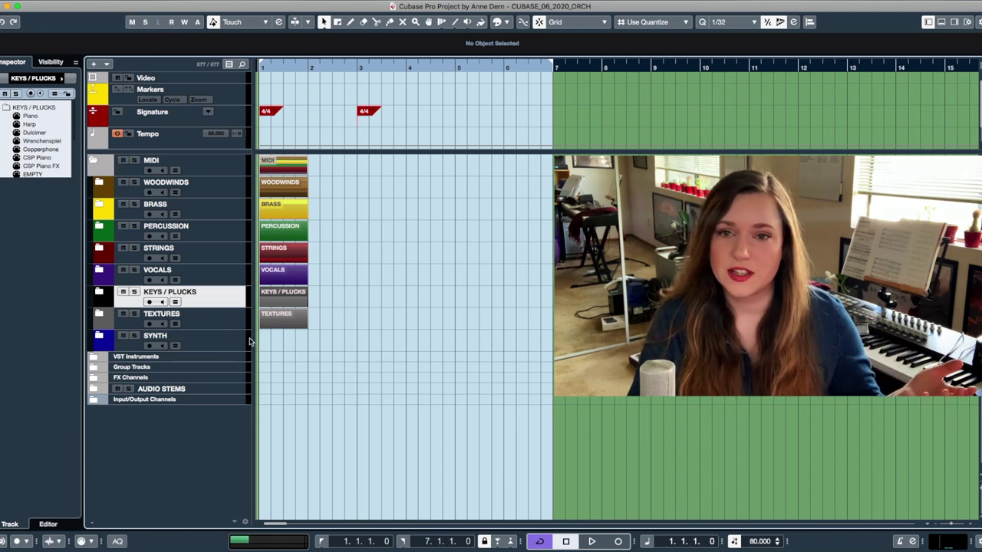
key(F3)
click(39, 22)
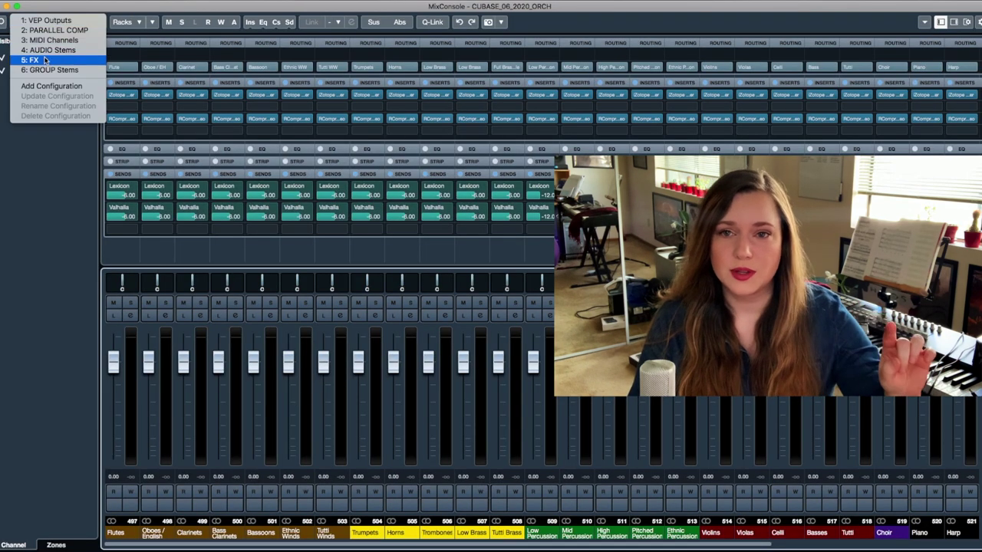
Switch the MixConsole to the 5: FX configuration, then close and reopen it.
click(35, 55)
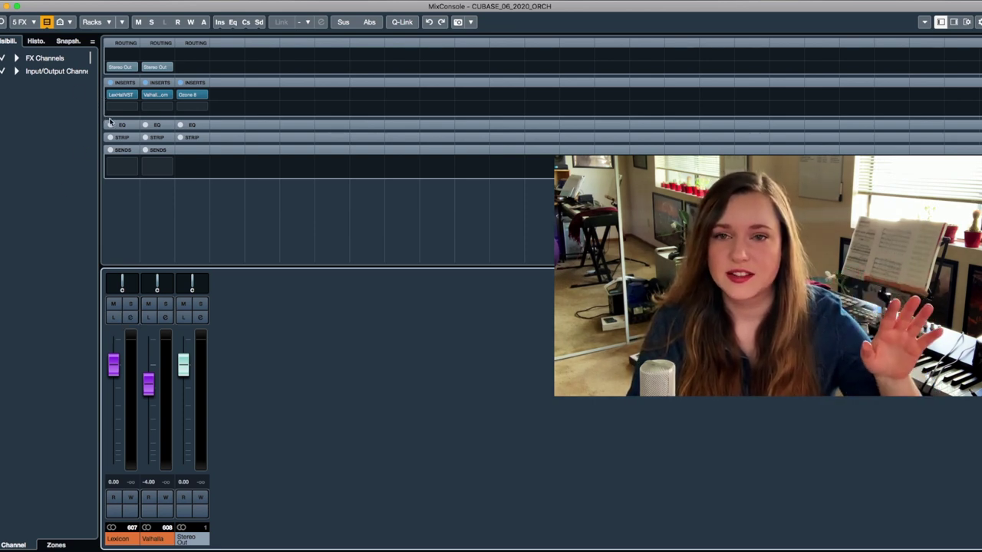
key(F3)
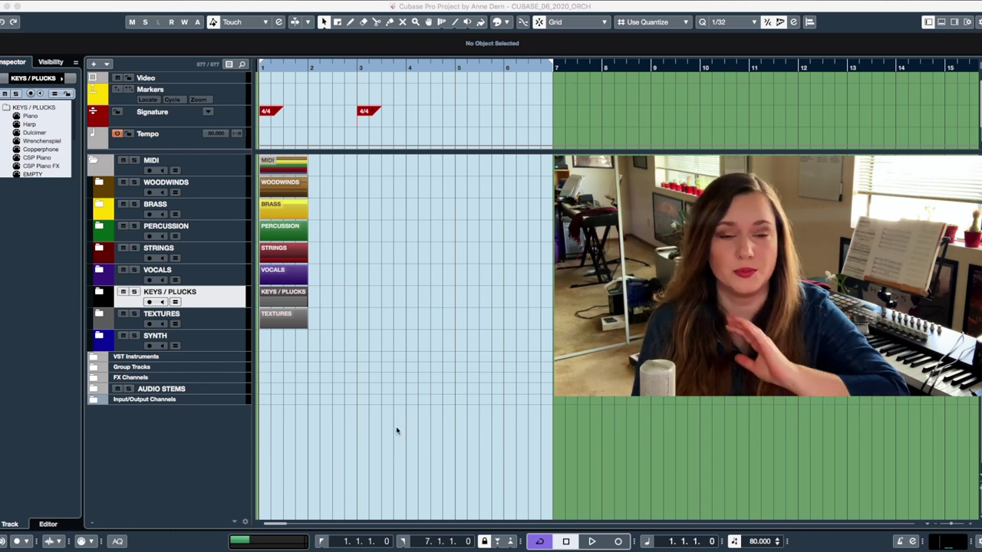
key(F3)
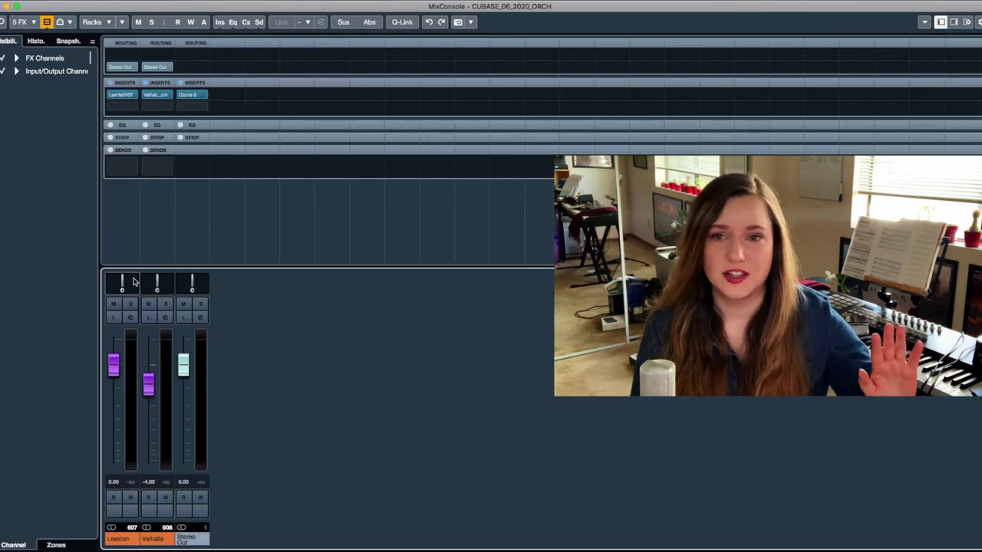
Mute the Lexicon and Valhalla reverb channel strips.
click(114, 305)
click(148, 304)
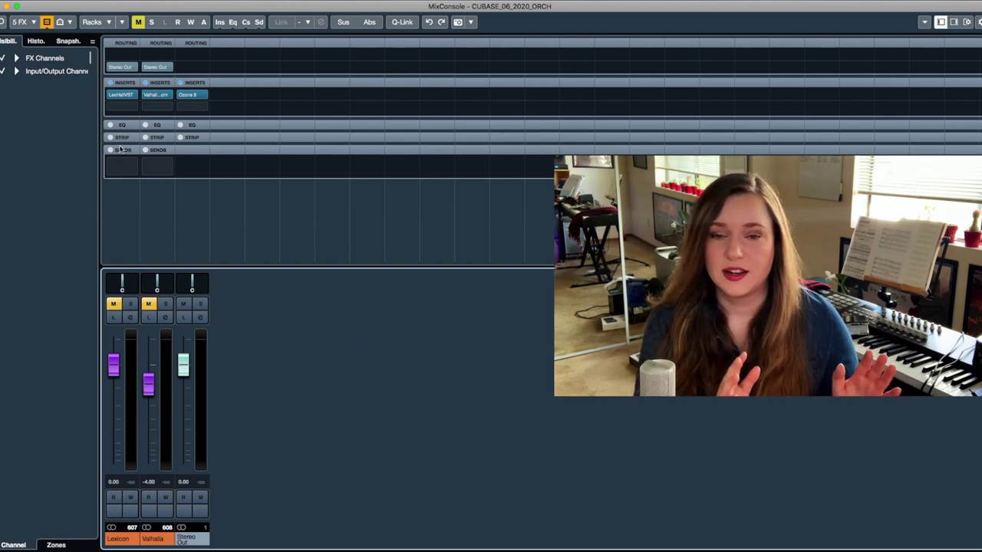
click(28, 22)
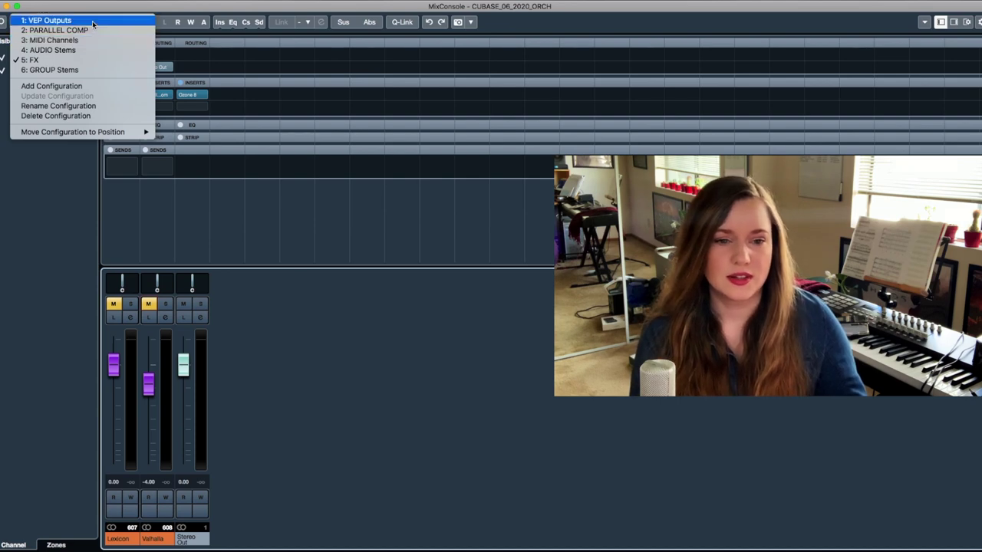
Load the 1: VEP Outputs configuration and scroll across its Flutes-to-Harp channels.
key(Escape)
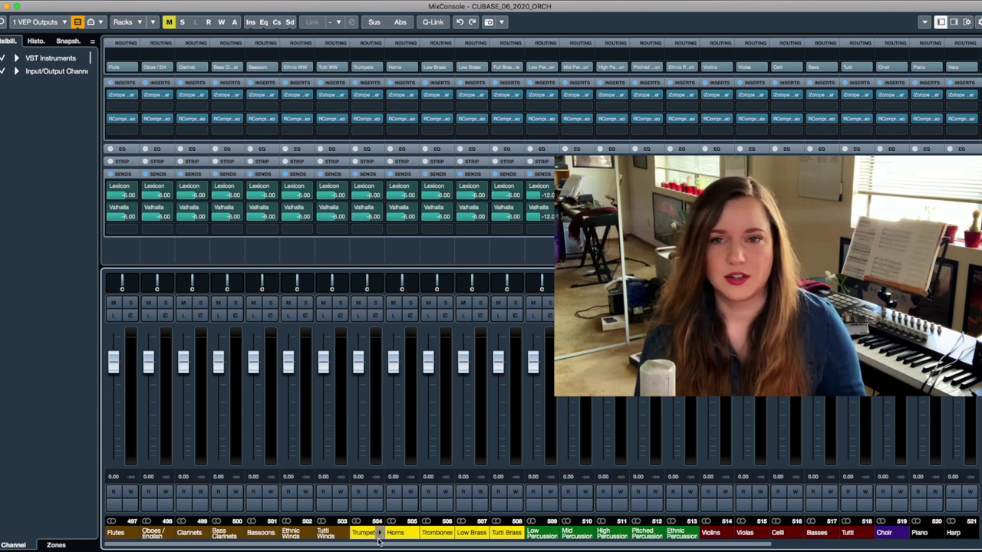
drag(378, 546, 341, 546)
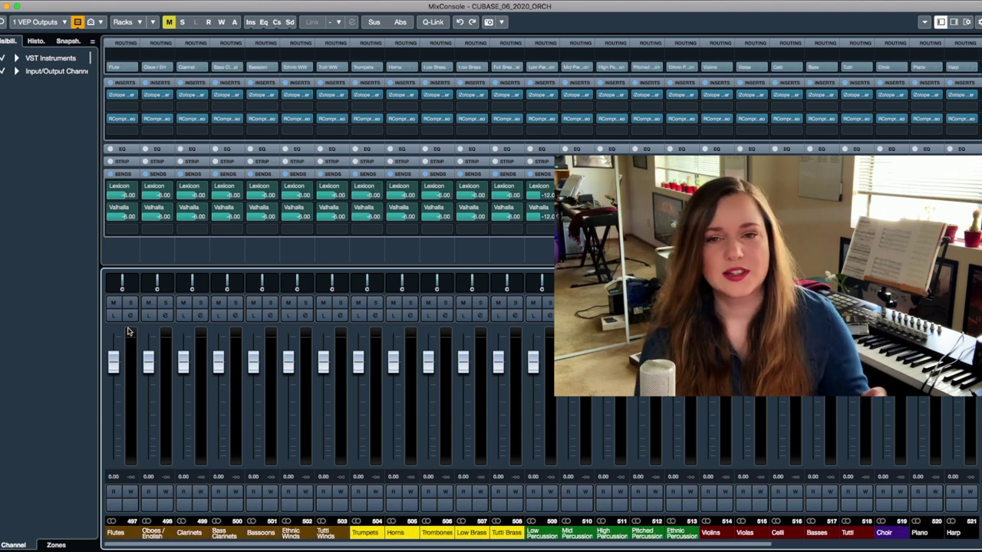
click(49, 21)
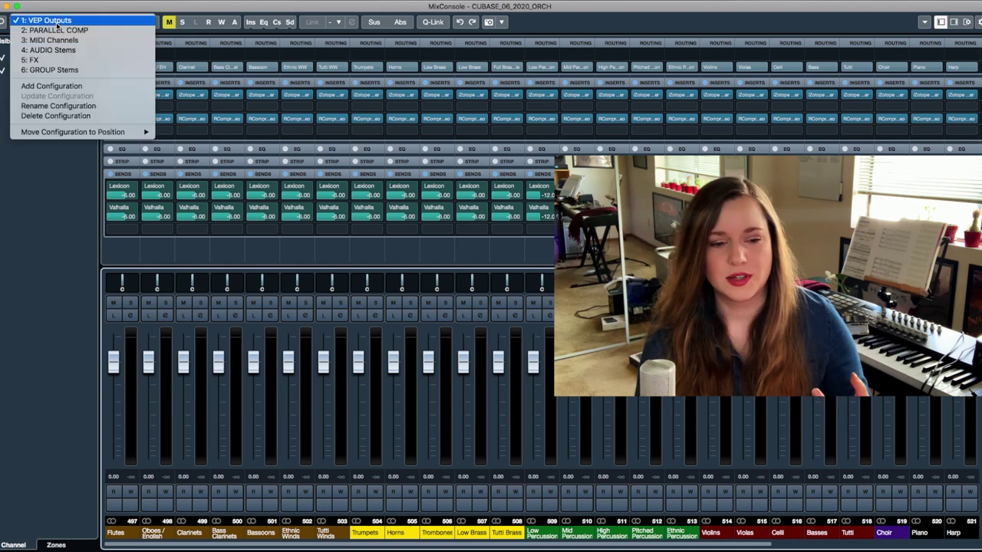
Pick the 6: GROUP Stems configuration and scroll back and forth through the stem channels.
click(64, 72)
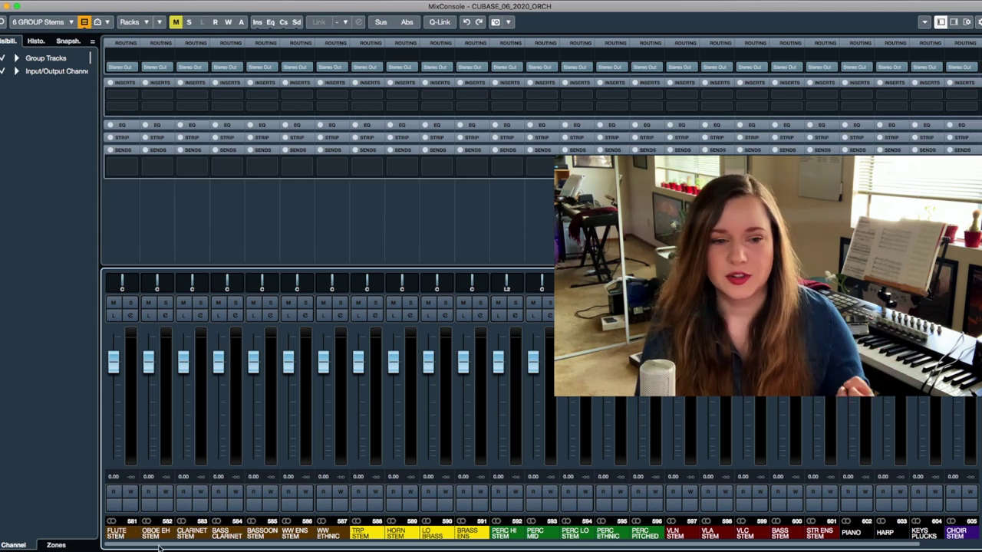
drag(188, 546, 248, 547)
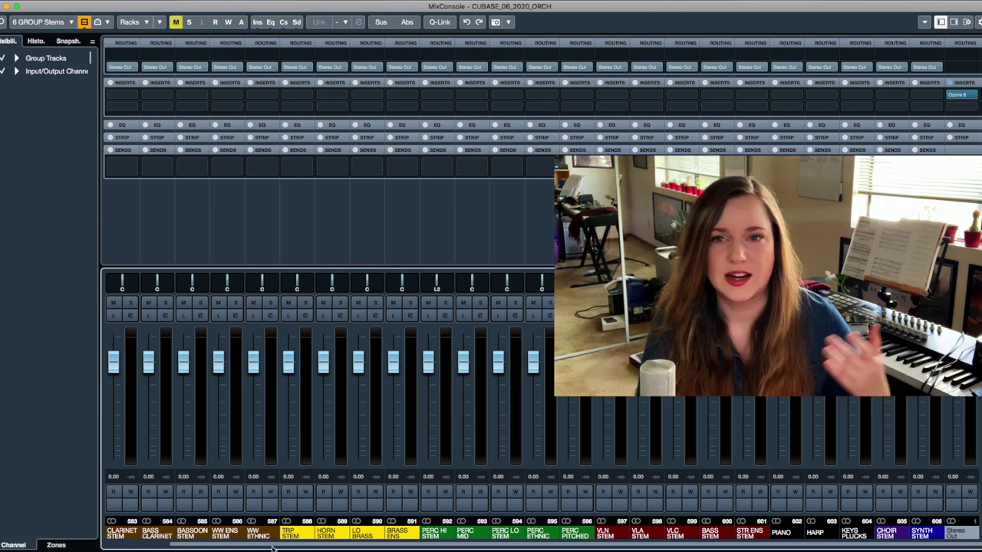
drag(217, 548, 162, 549)
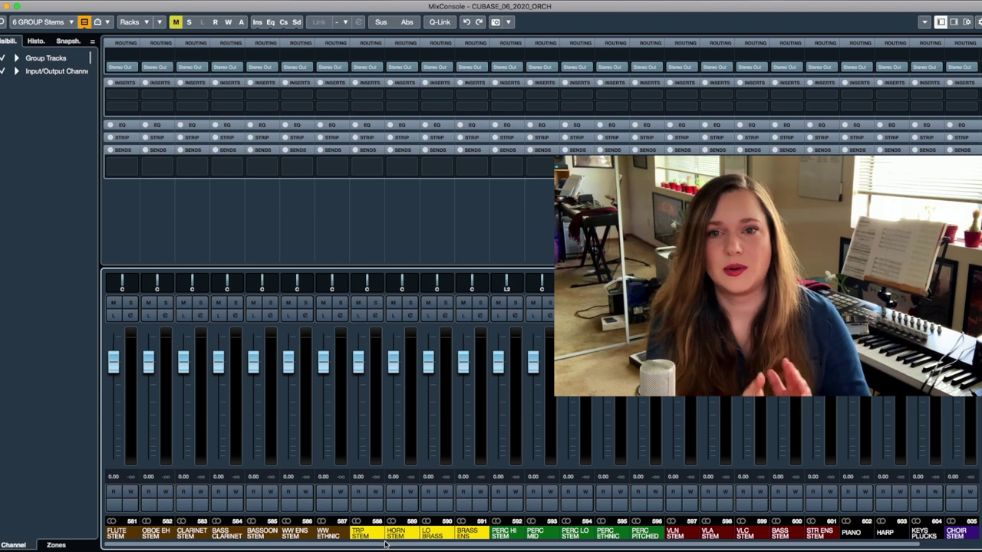
drag(399, 546, 342, 545)
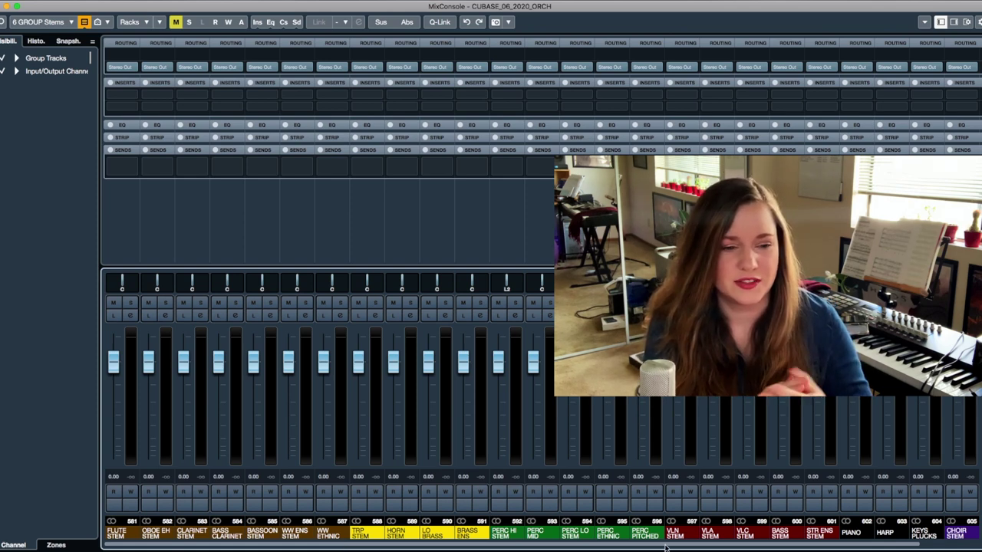
mouse_move(666, 546)
mouse_down()
mouse_move(741, 546)
mouse_move(667, 549)
mouse_up()
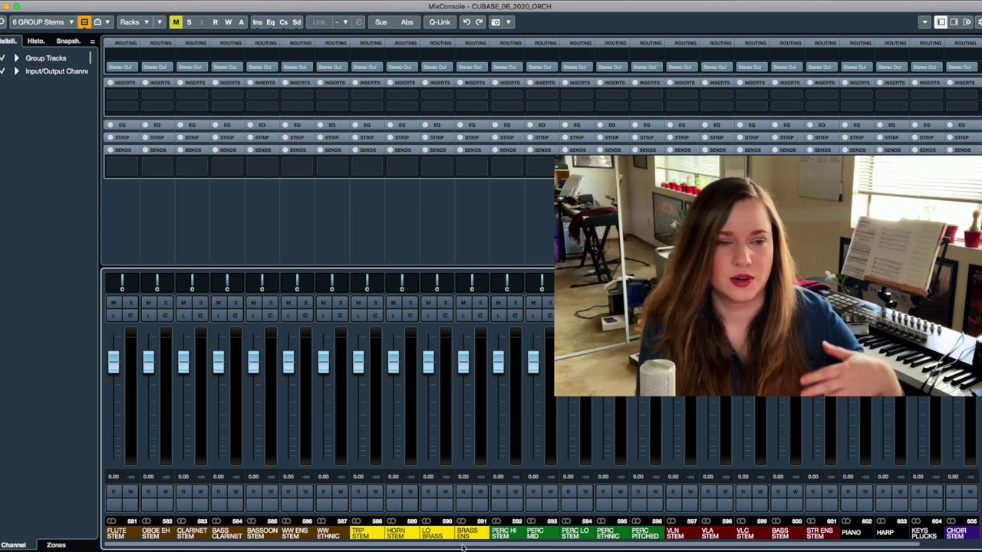
mouse_move(454, 546)
mouse_down()
mouse_move(569, 546)
mouse_move(443, 546)
mouse_up()
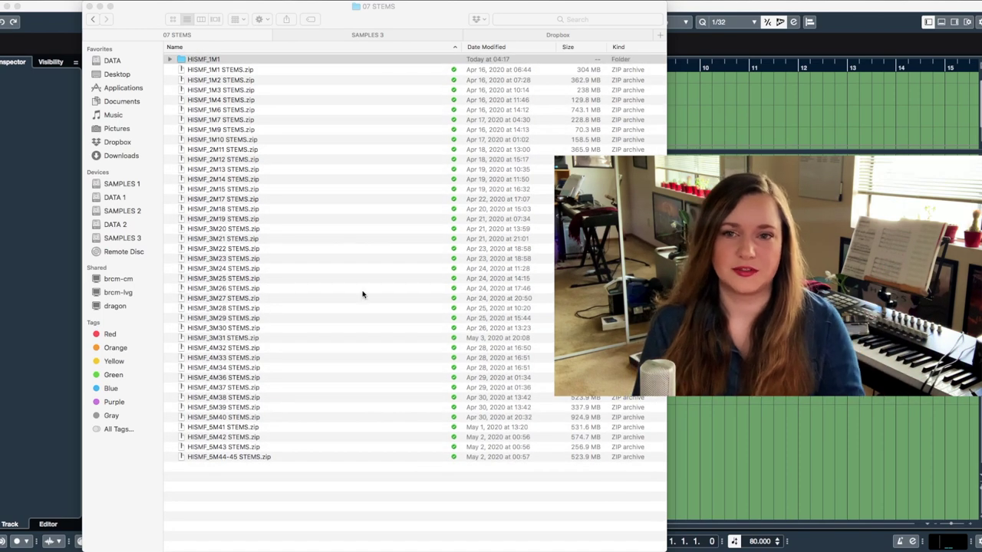
Expand HISMF_1M1 and step through its stem WAVs from brass down to woodwinds.
click(171, 60)
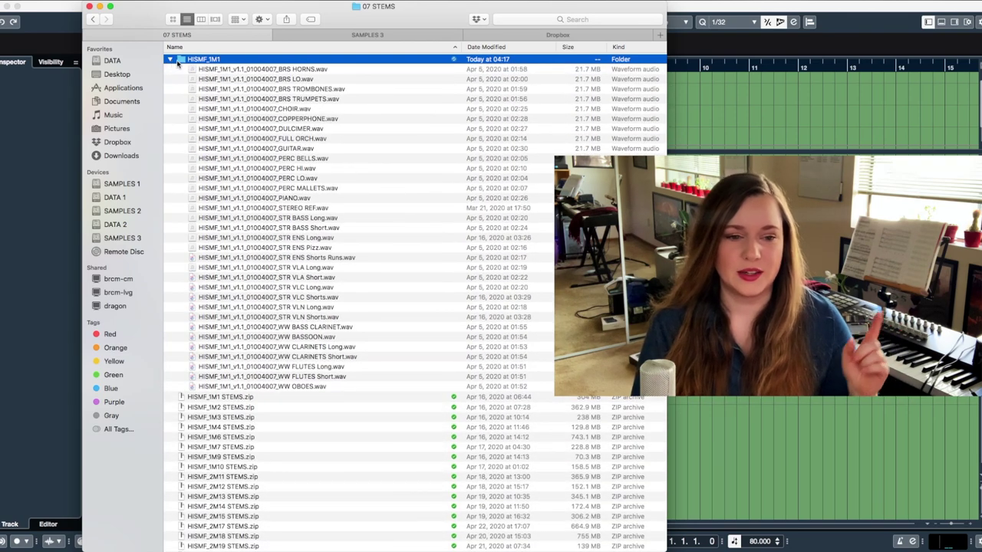
click(365, 70)
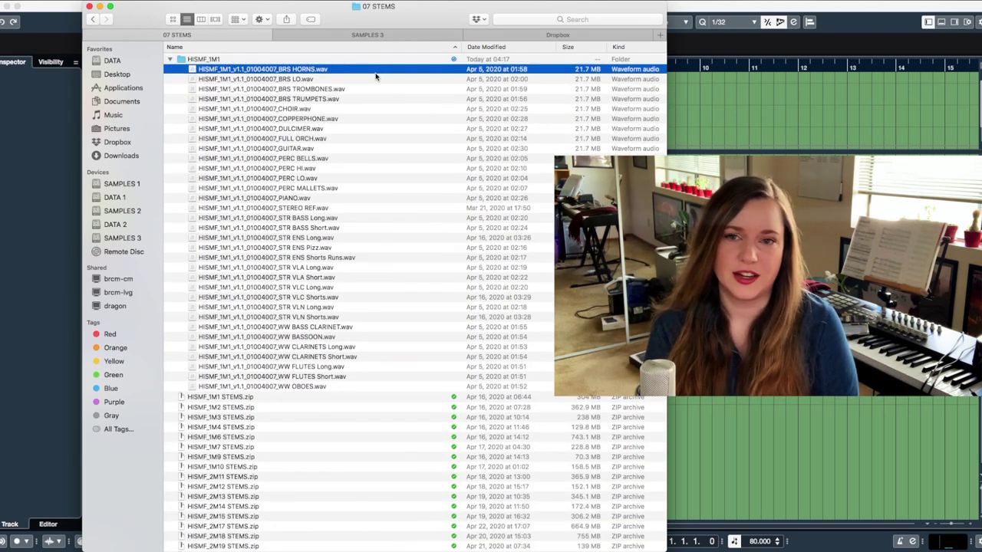
key(Down)
key(Down)
key(Down)
key(Down)
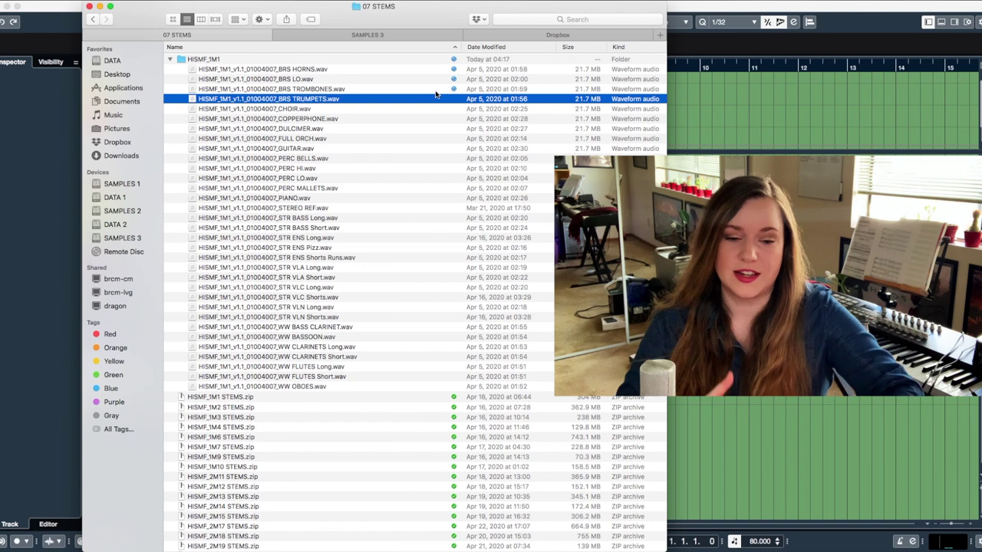
key(Down)
key(Down)
key(Down)
key(Down)
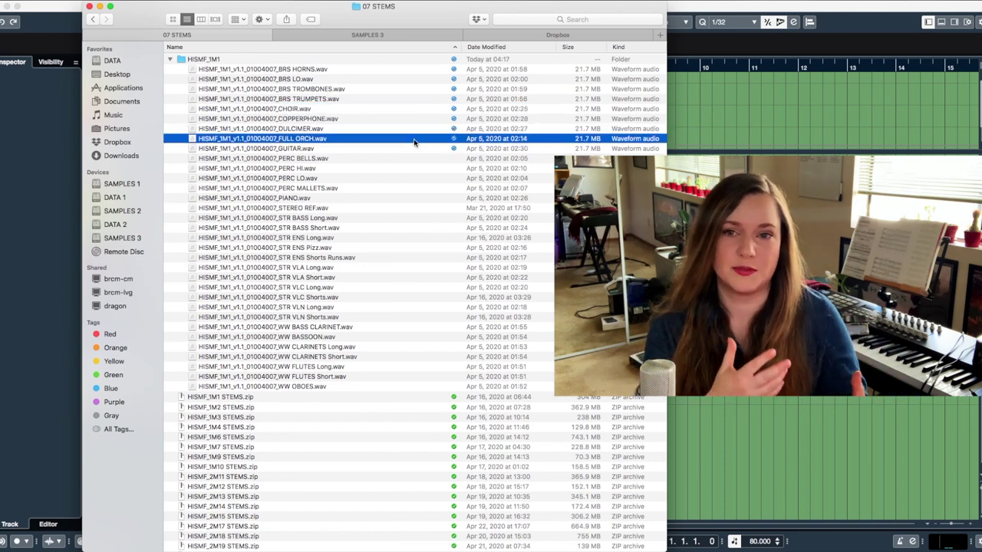
key(Down)
key(Down)
key(Down)
key(Down)
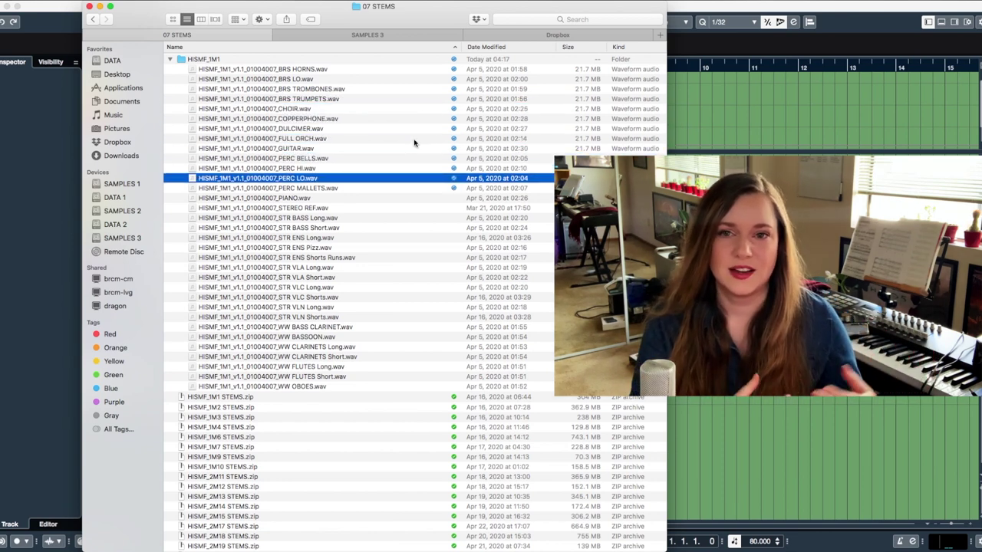
key(Down)
key(Down)
key(Down)
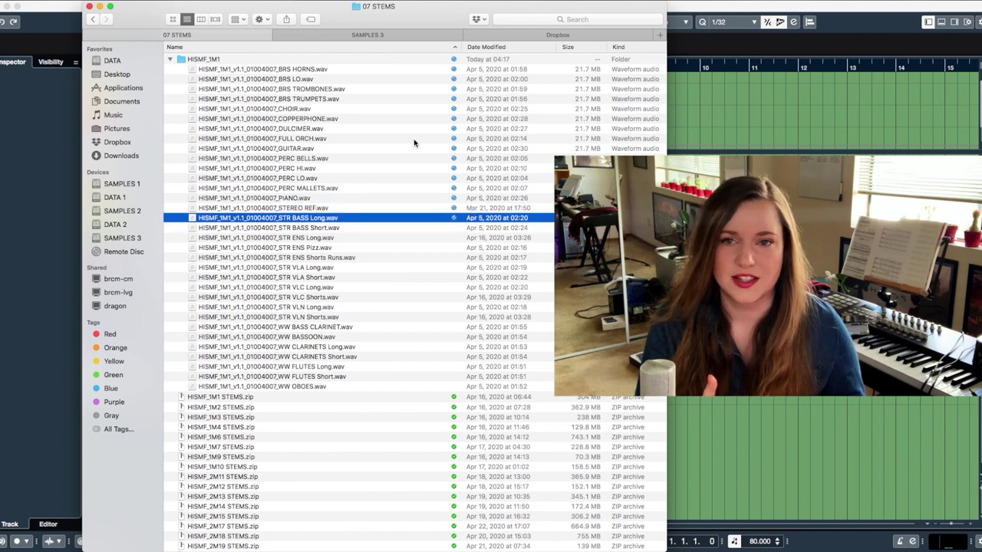
key(Down)
key(Down)
key(Down)
key(Down)
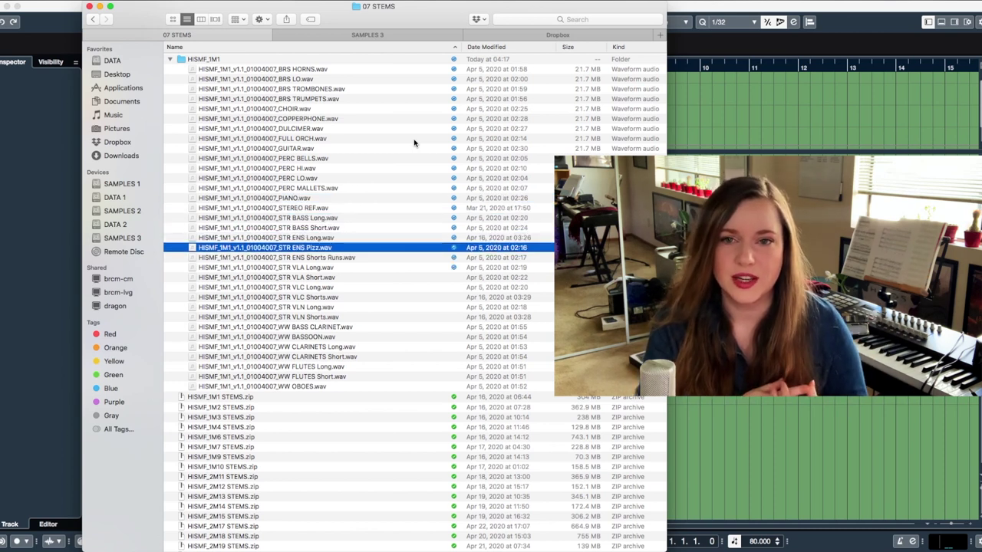
key(Down)
key(Down)
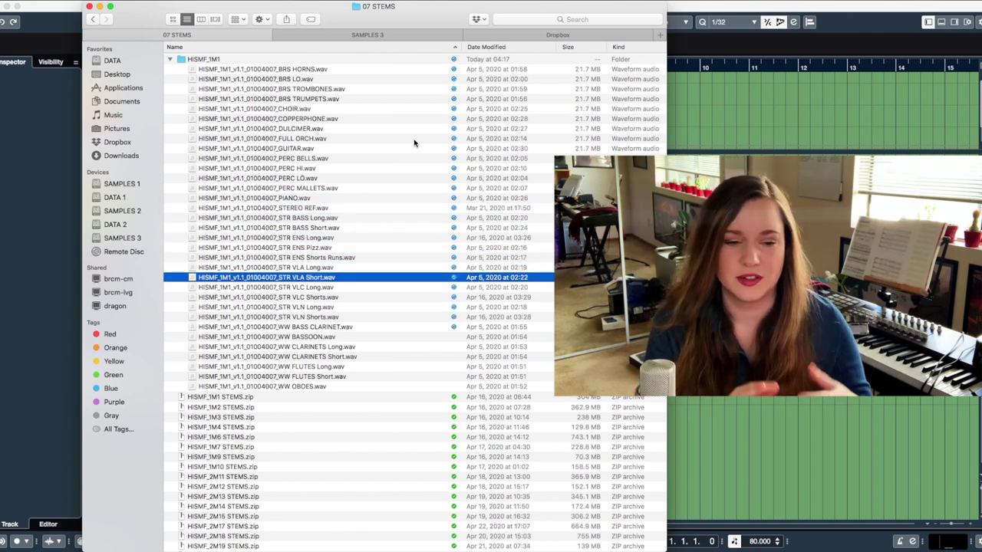
key(Down)
key(Down)
key(Down)
key(Down)
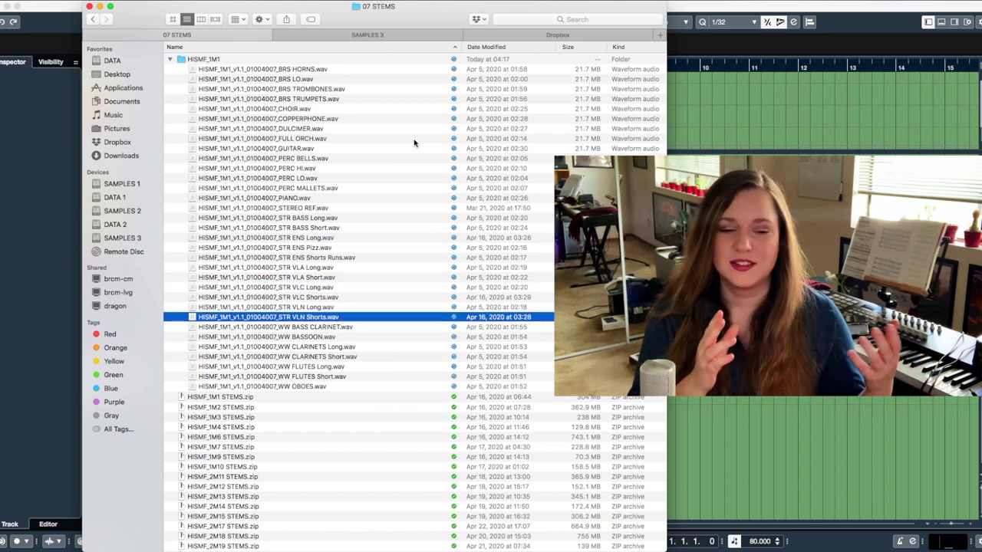
key(Down)
key(Down)
key(Down)
key(Down)
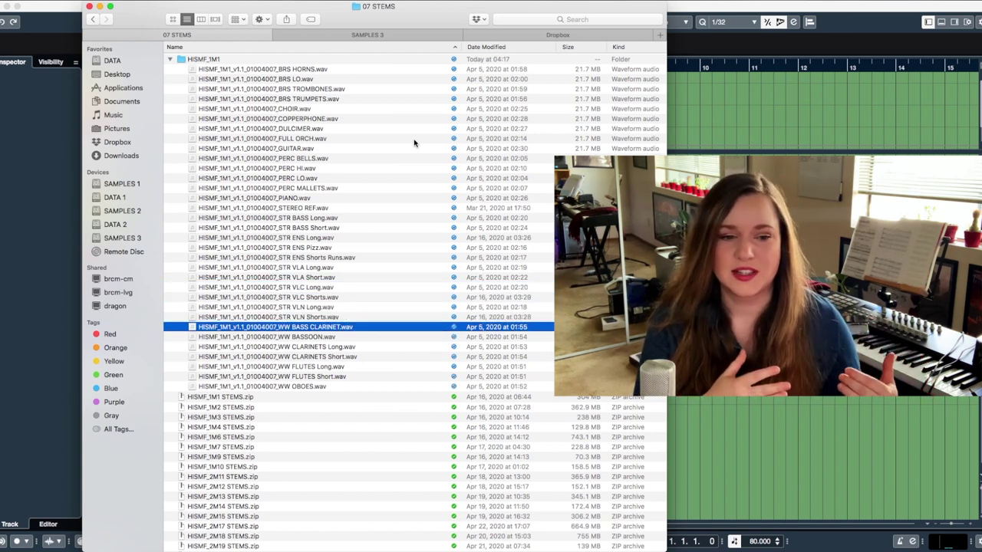
key(Down)
key(Down)
key(Down)
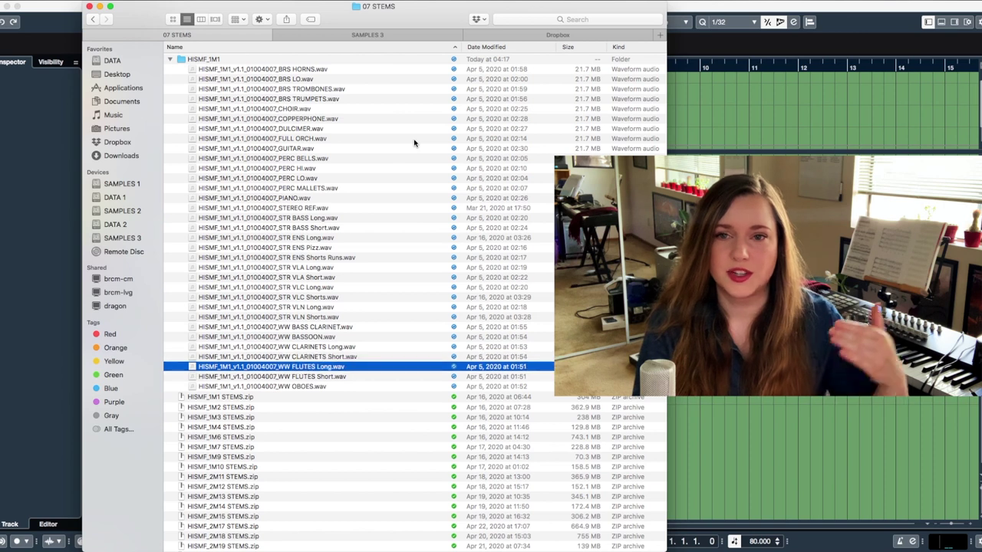
Select STEREO REF.wav, then collapse the HISMF_1M1 folder.
click(369, 208)
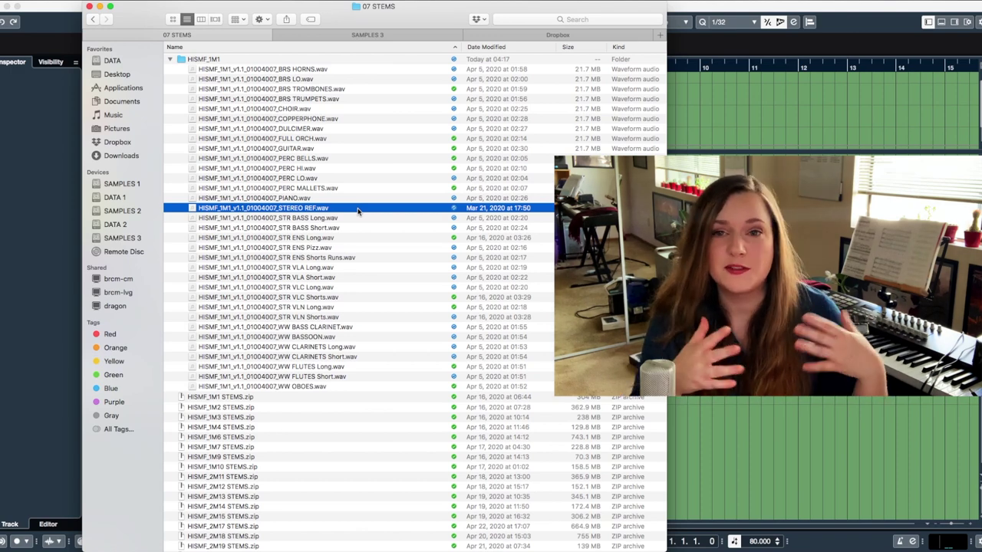
click(255, 60)
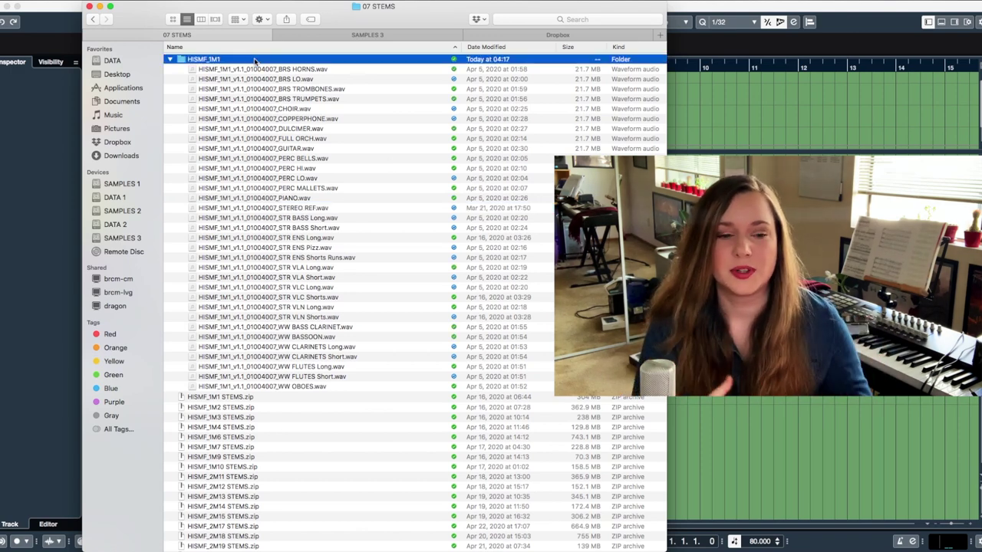
key(Left)
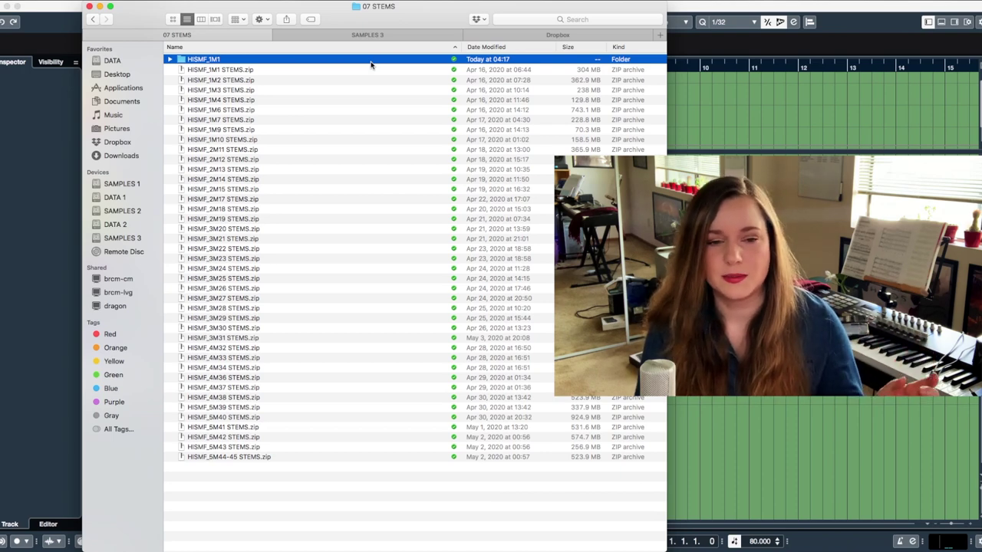
key(super+BackSpace)
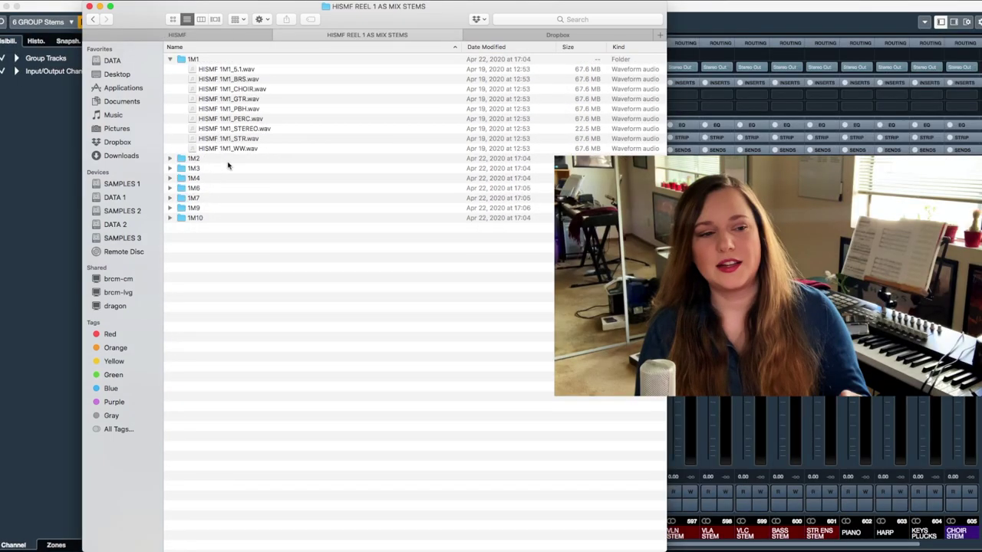
Collapse 1M1 and expand cue folders 1M2 through 1M4 in turn.
click(249, 62)
key(Left)
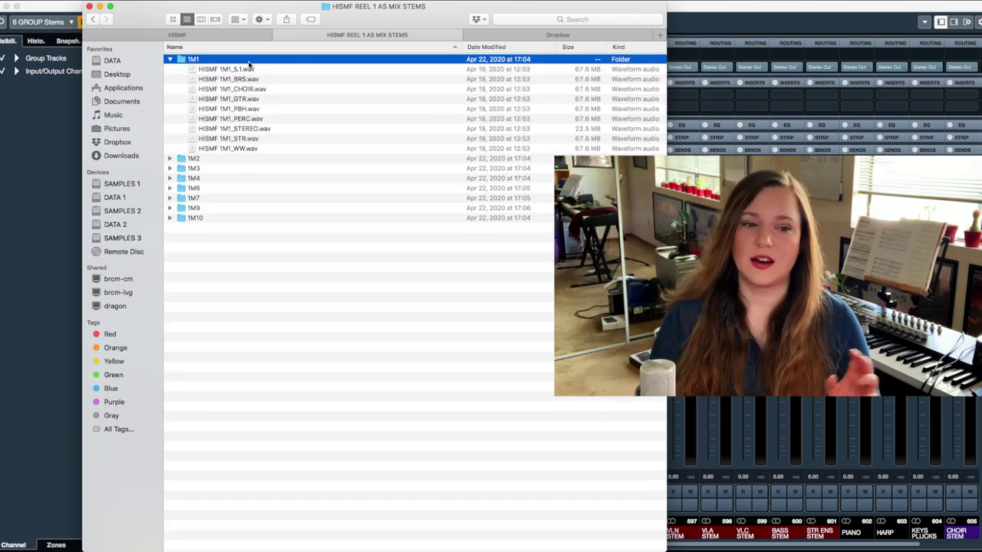
key(Left)
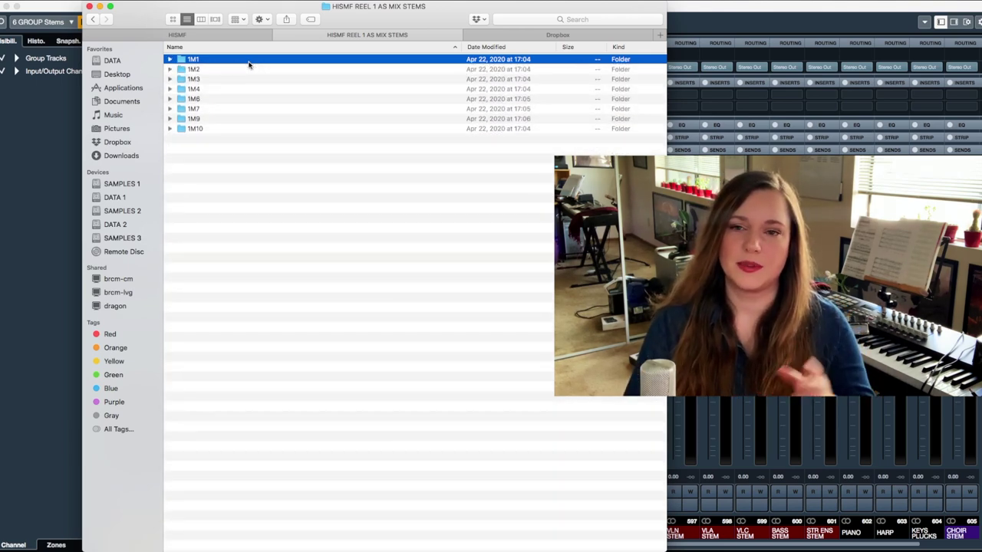
key(Down)
key(Right)
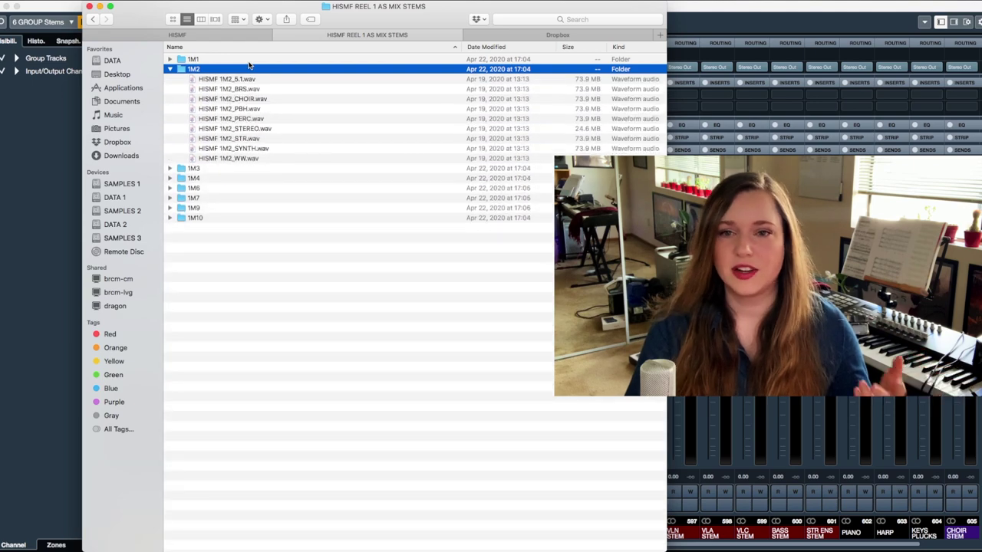
key(Left)
key(Down)
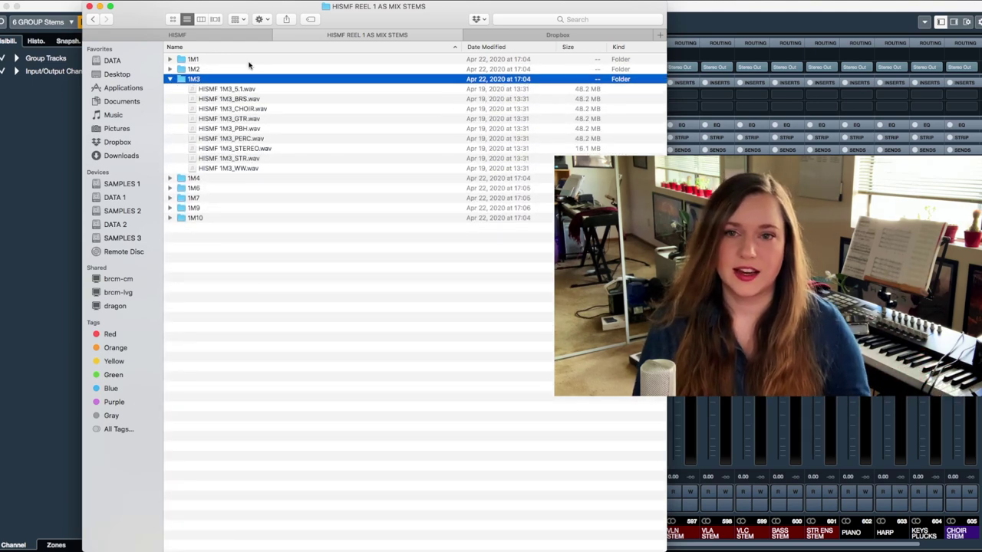
key(Left)
key(Down)
key(Right)
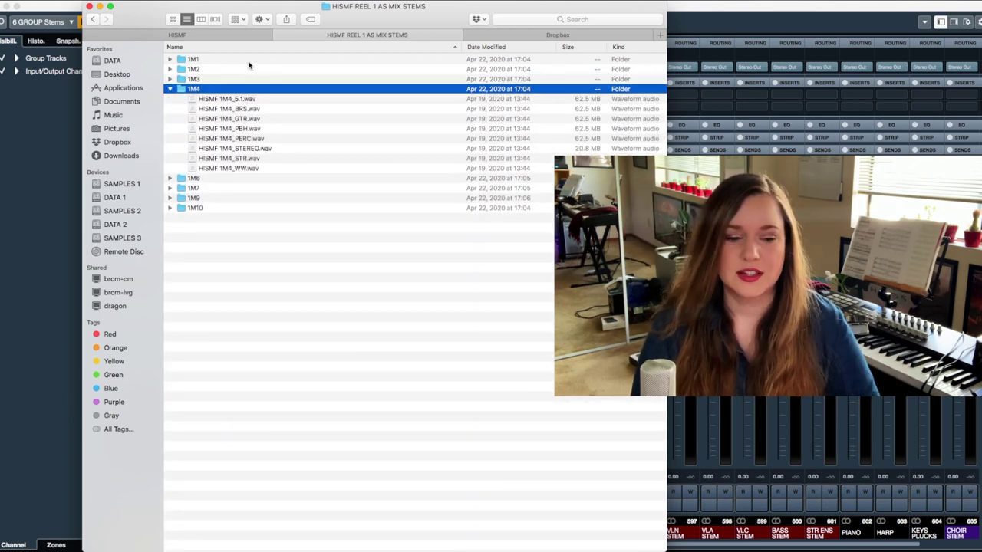
Expand and collapse the remaining cue folders 1M6 through 1M10.
key(Left)
key(Down)
key(Right)
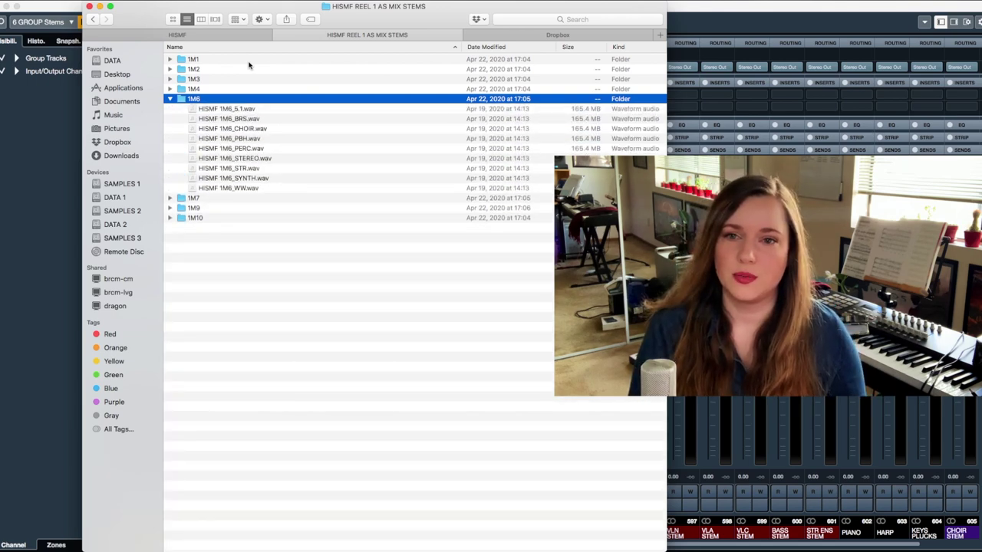
key(Left)
key(Down)
key(Right)
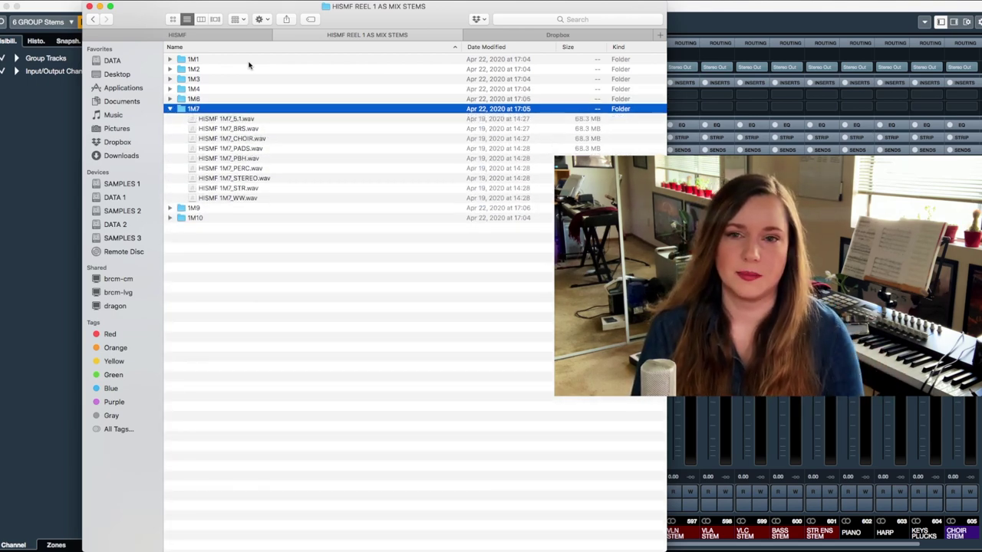
key(Left)
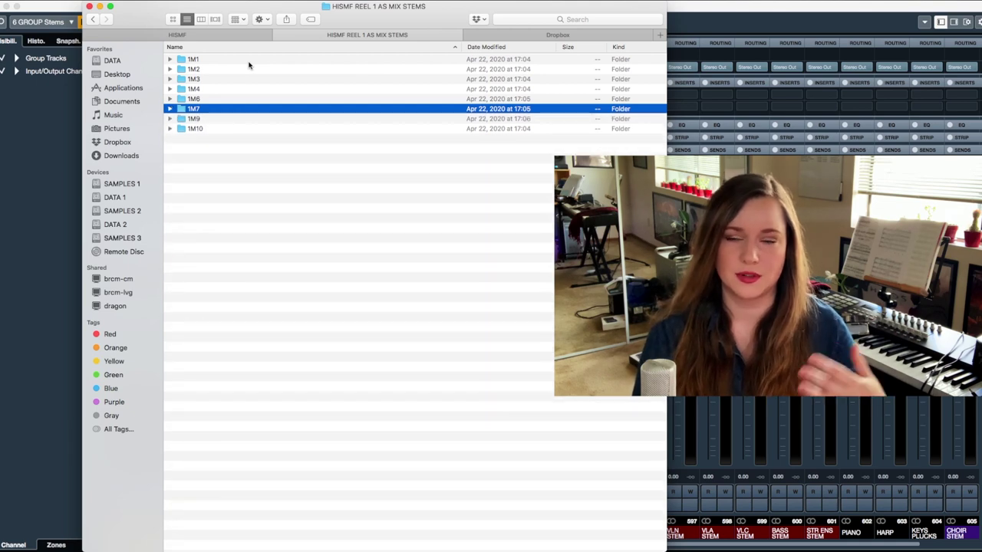
key(Down)
key(Right)
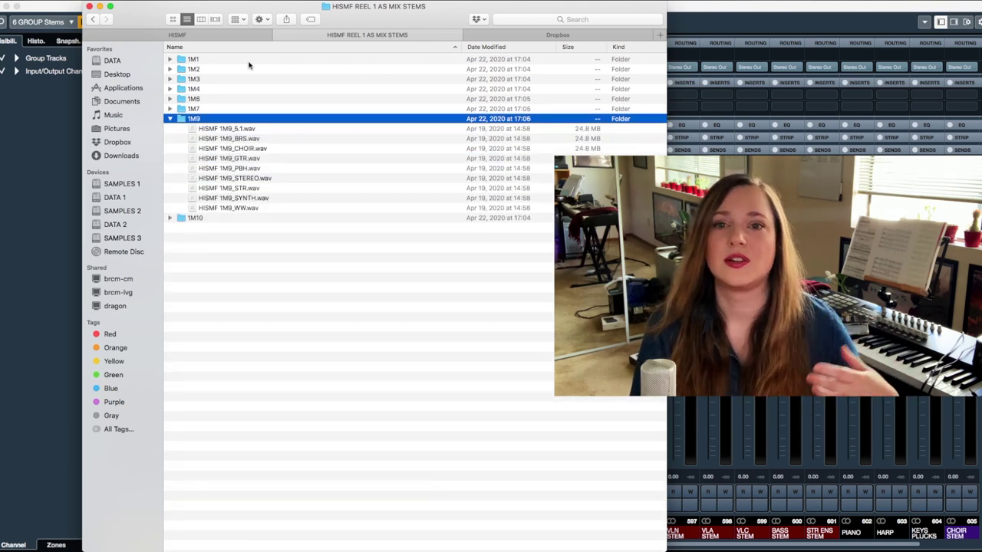
key(Left)
key(Down)
key(Right)
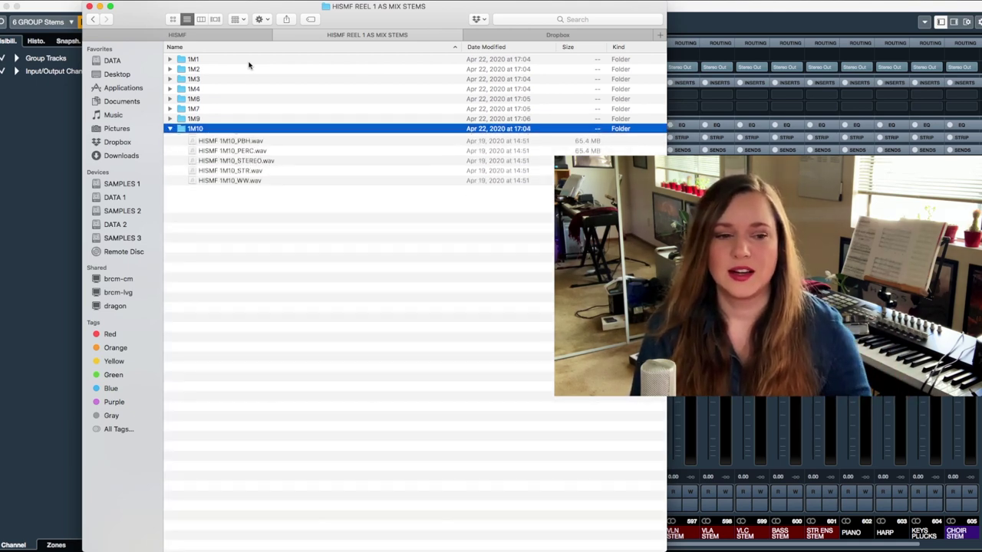
key(Left)
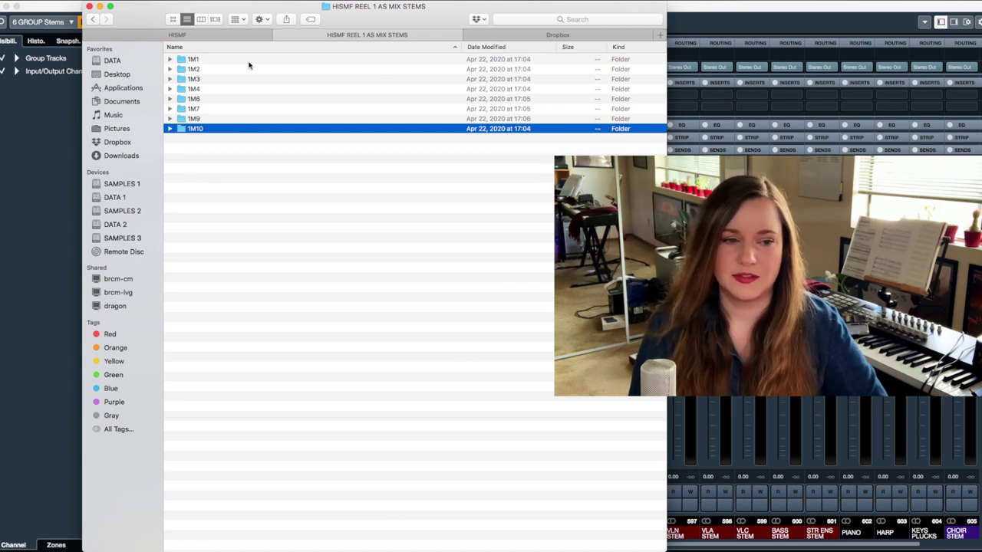
Switch over to Pro Tools with Cmd+Tab.
key(super+Tab)
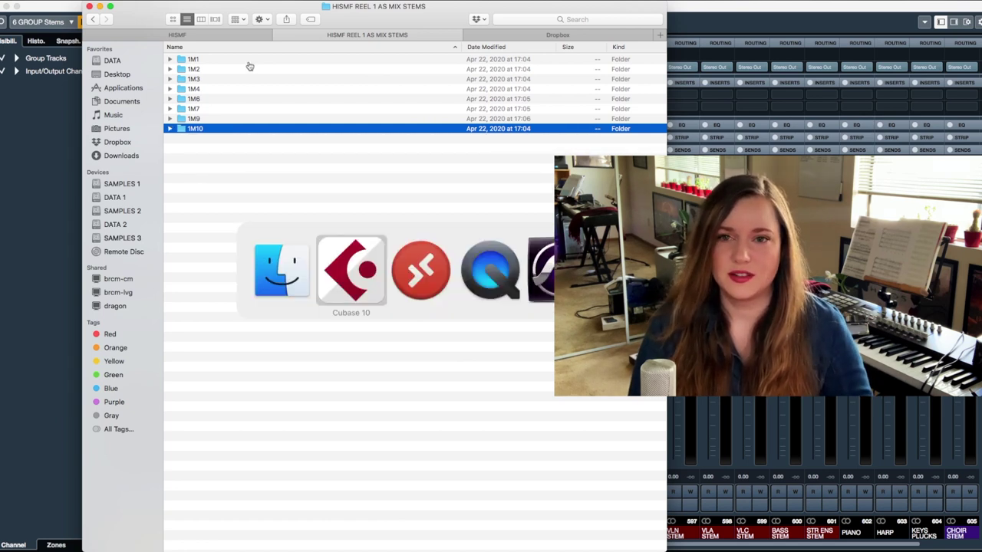
key(super+Tab)
key(super+Tab)
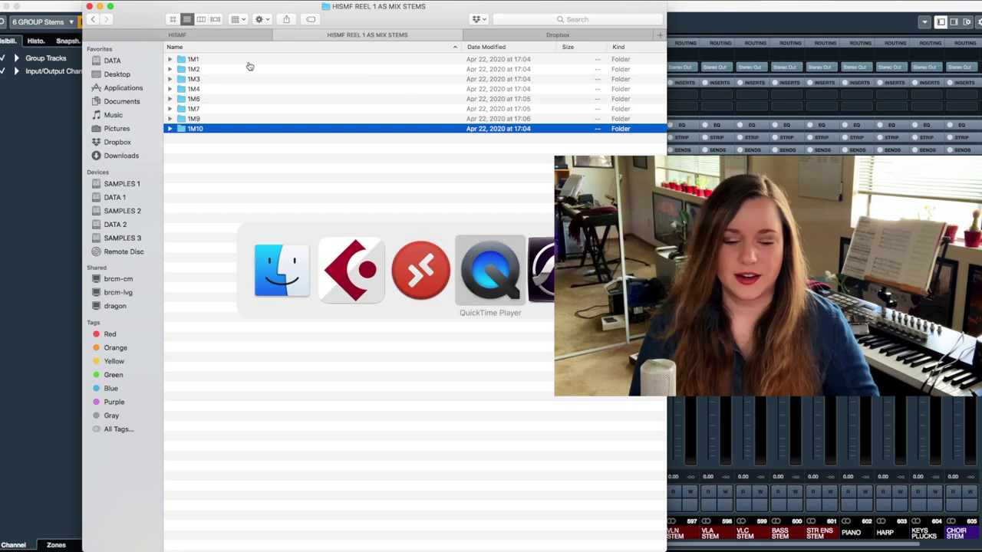
key(super+Tab)
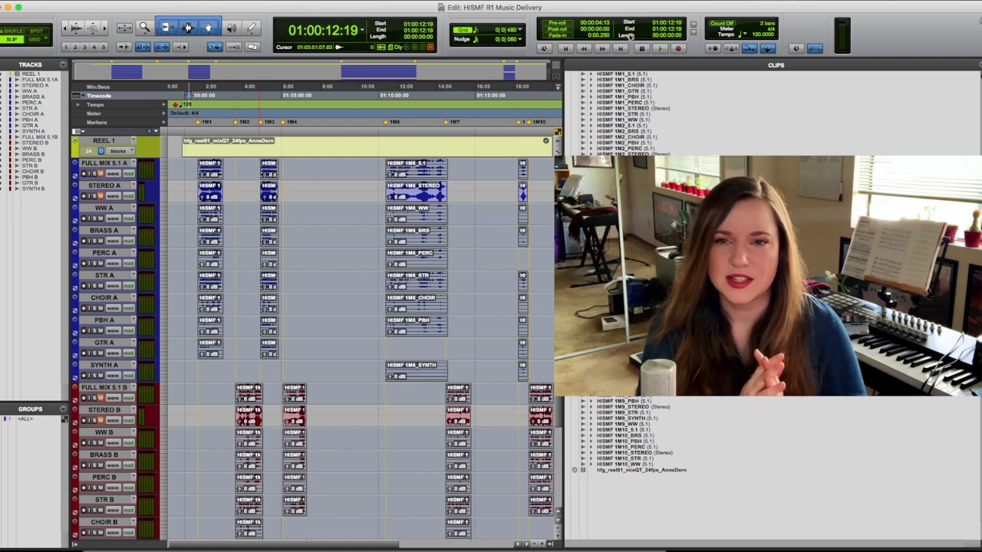
Select the 1M1 clips in turn: 5.1, BRS, CHOIR, PBH and STEREO.
click(613, 75)
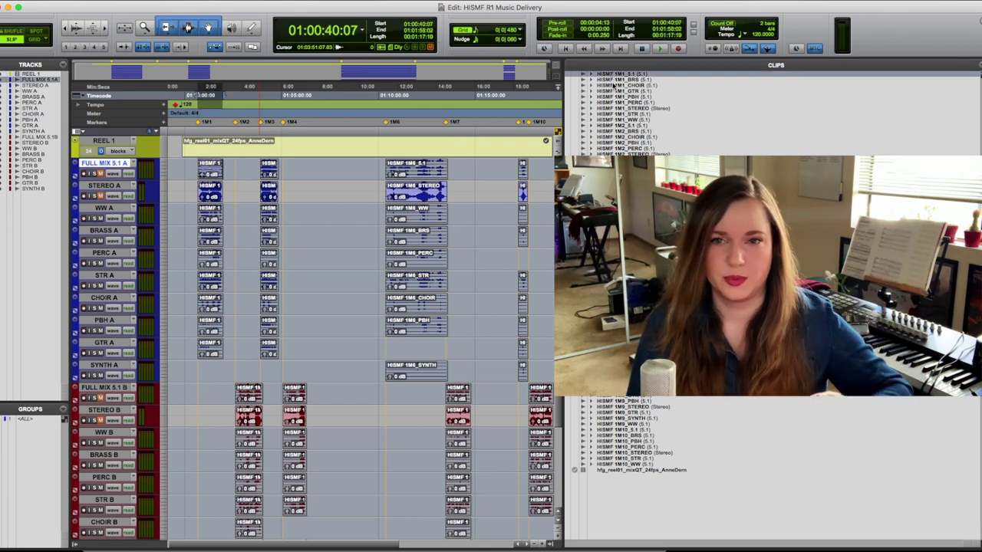
click(622, 80)
click(615, 85)
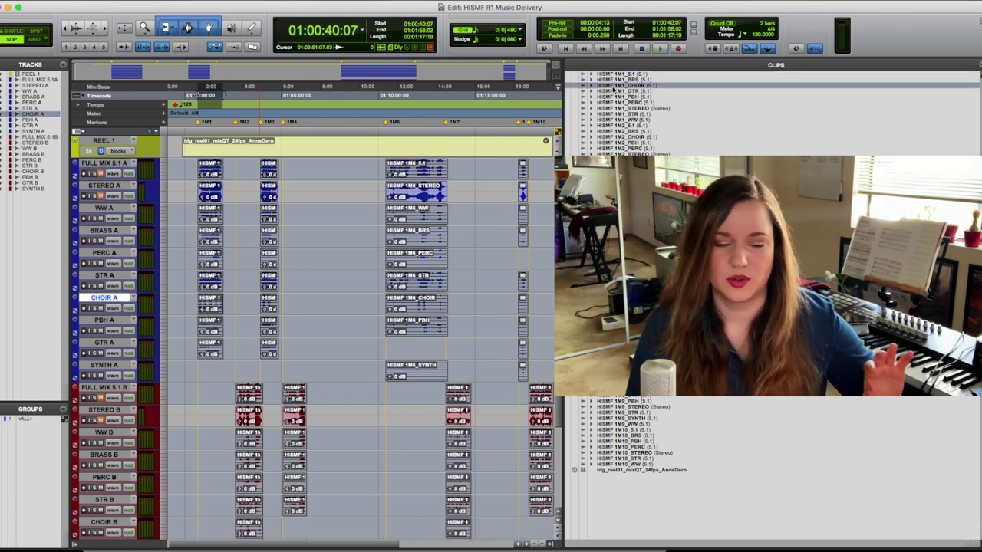
click(616, 96)
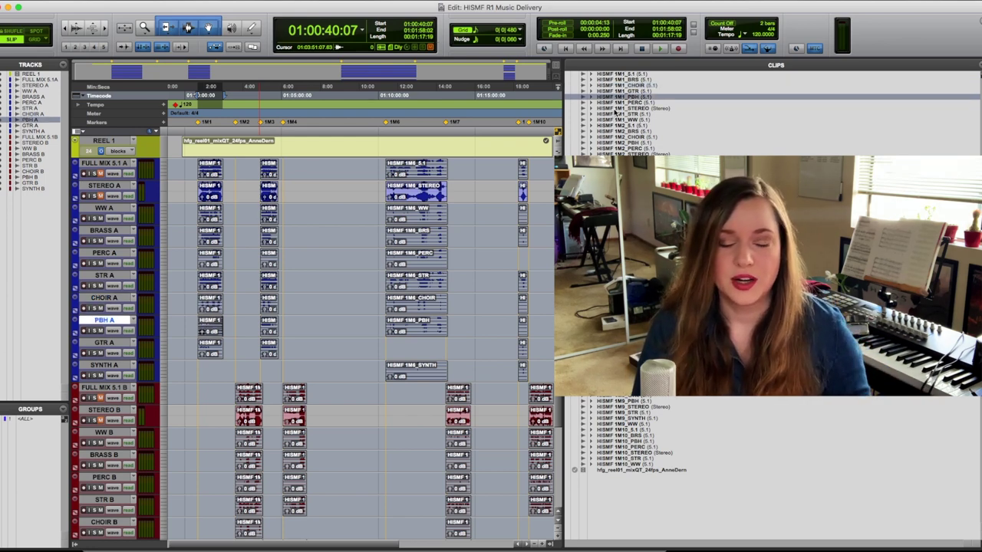
click(615, 109)
Select clips on WW B, FULL MIX 5.1 B, STEREO B, STR A, PBH B, CHOIR A and 1M9_STR (5.1).
click(248, 437)
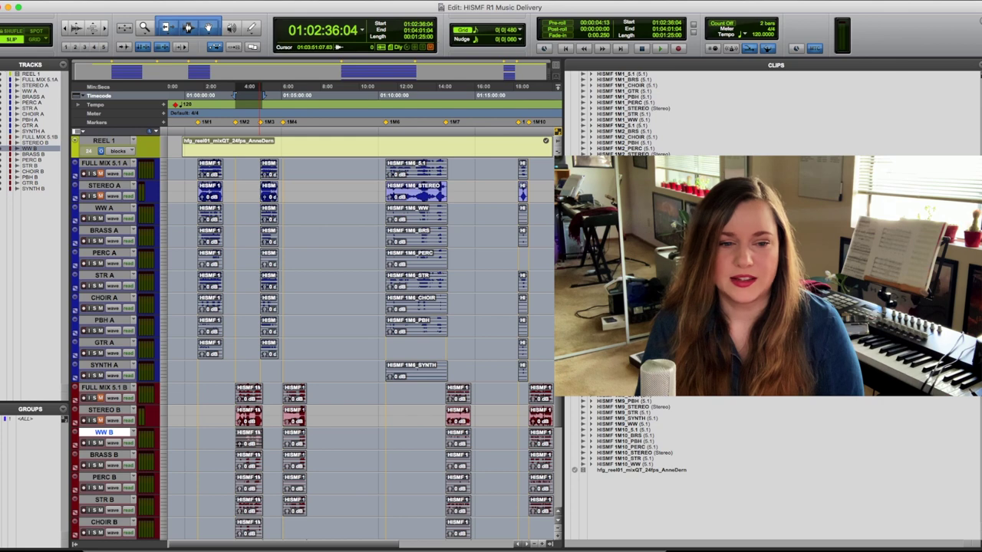
click(293, 392)
click(294, 415)
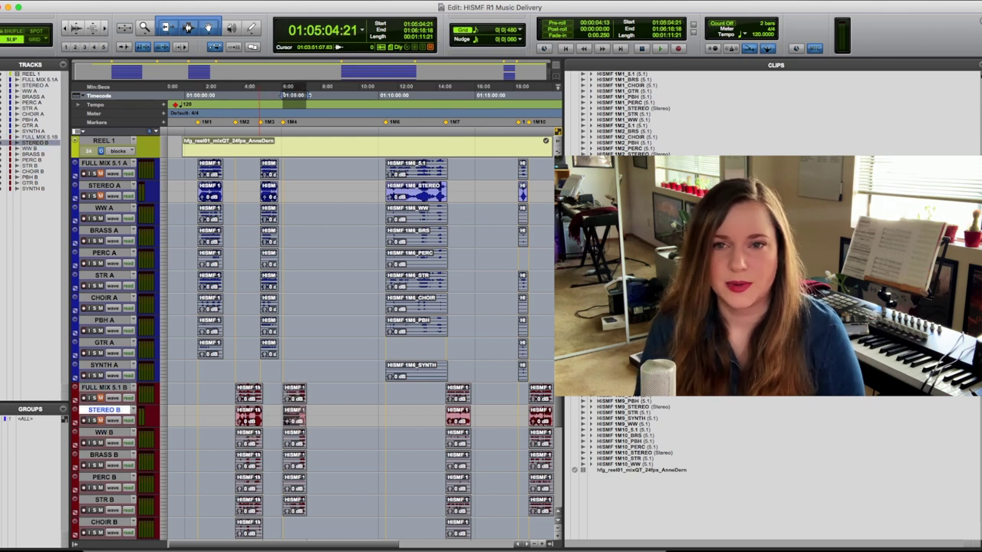
click(415, 281)
click(624, 230)
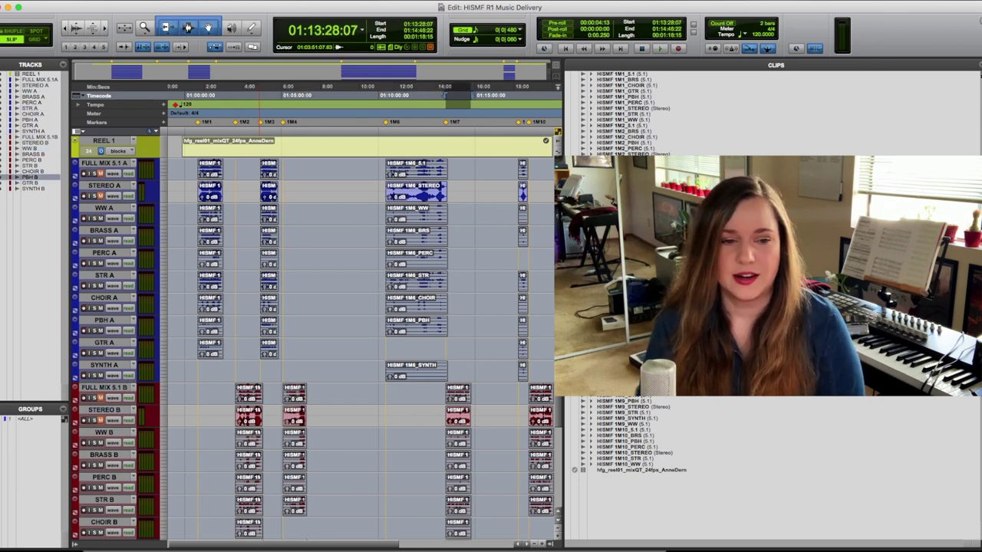
click(523, 303)
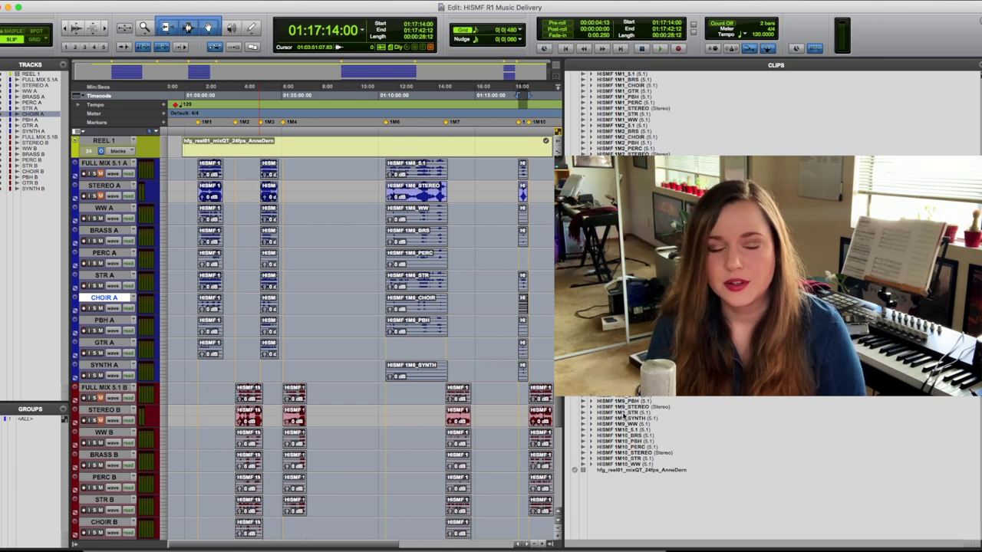
click(624, 413)
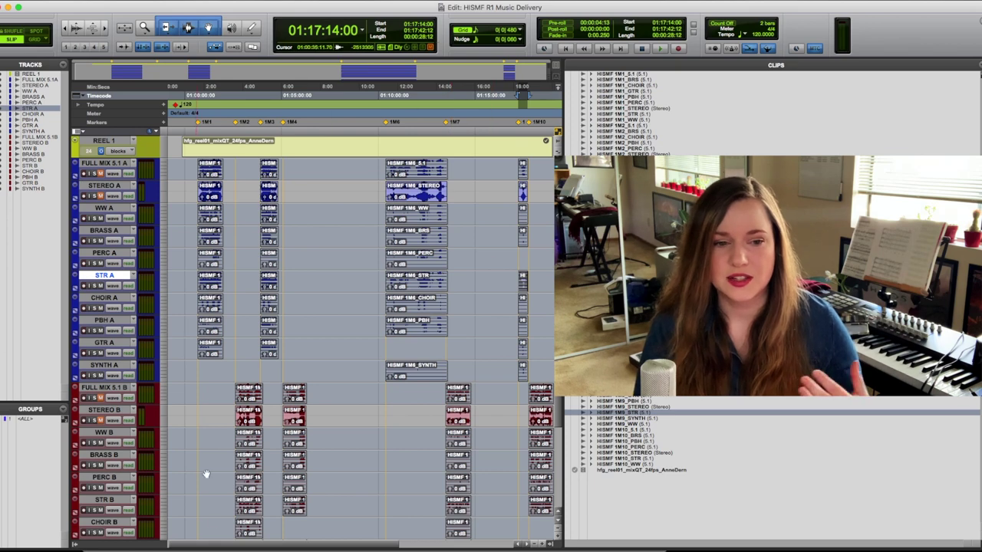
Scroll the track list, then open the Mix window with Cmd+=.
scroll(117, 411, down, 3)
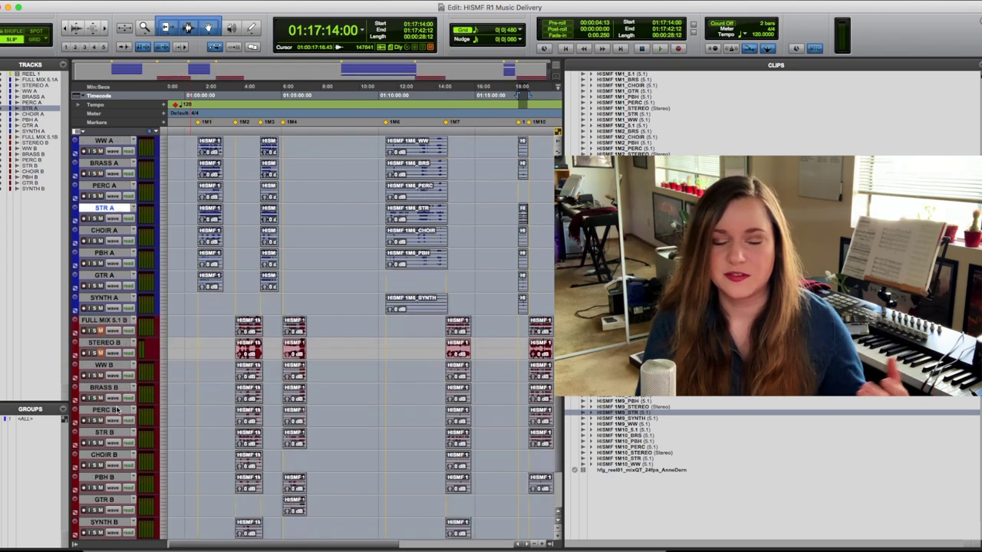
scroll(117, 410, down, 2)
scroll(117, 411, up, 5)
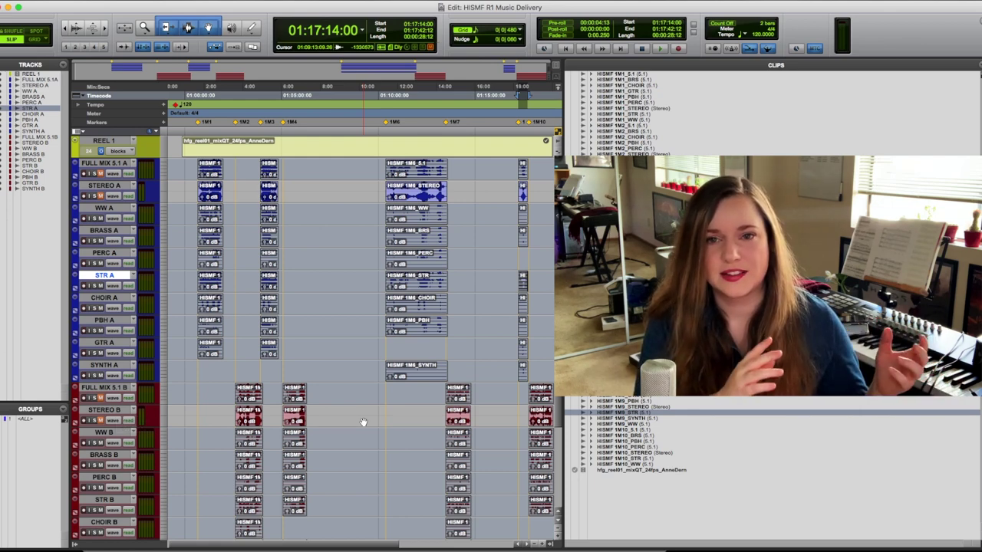
key(super+equal)
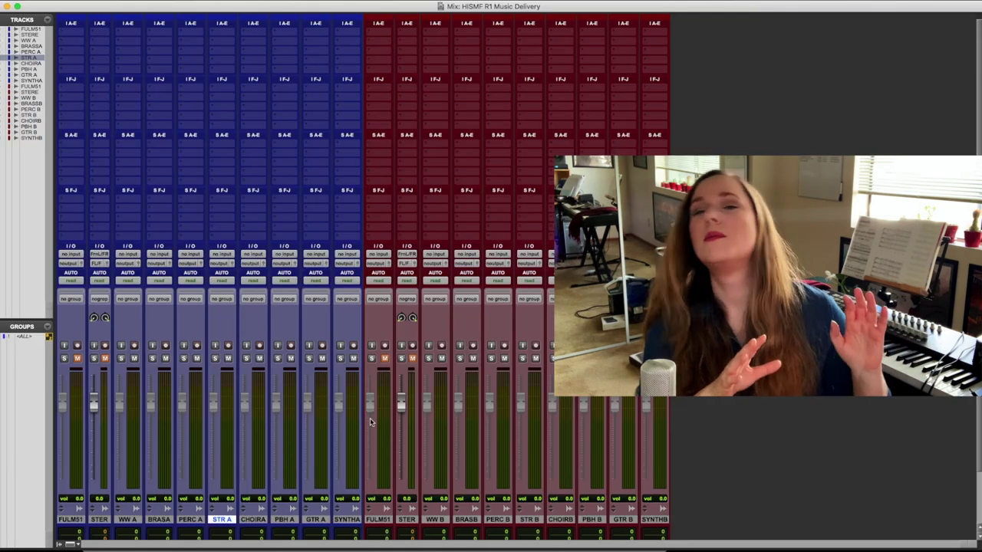
Scroll down through the Mix window's stem channel strips.
scroll(705, 453, down, 3)
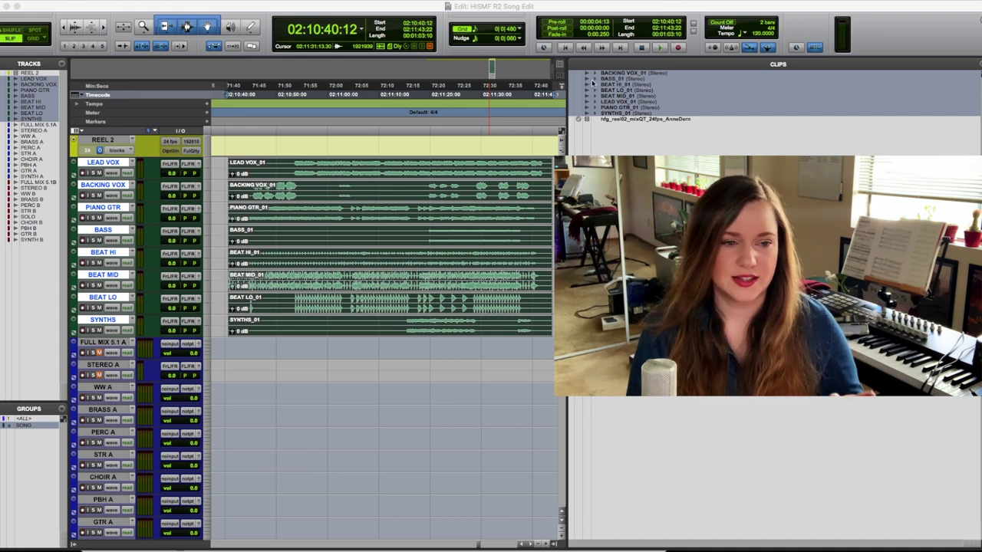
Select each stem clip in the clips list: BASS, BACKING VOX, BEAT HI/LO/MID, LEAD VOX, PIANO GTR, SYNTHS.
click(618, 78)
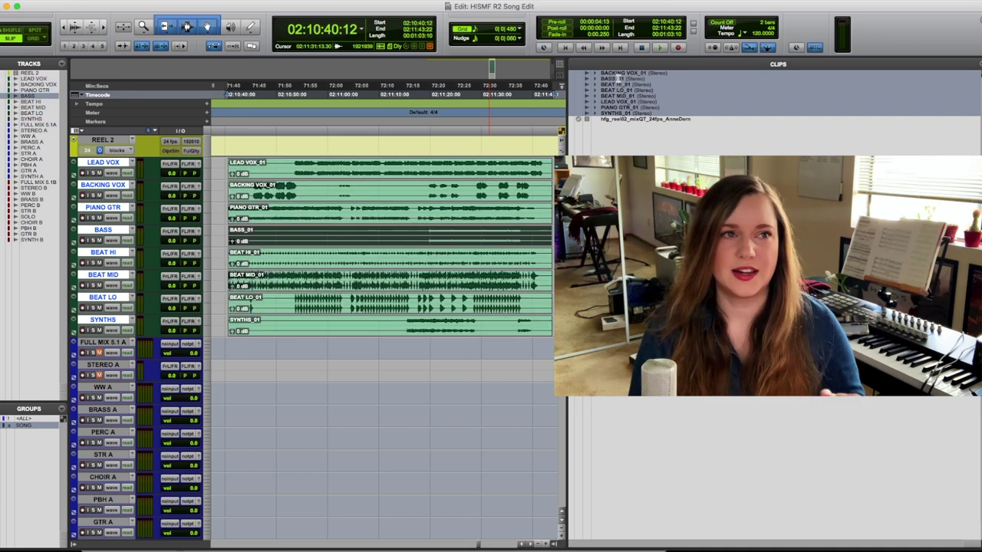
click(668, 74)
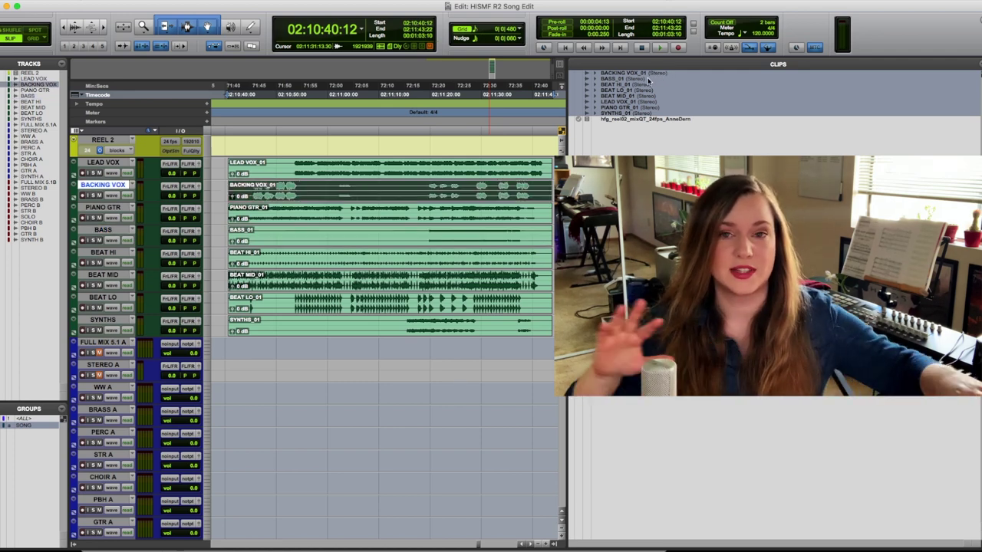
click(642, 79)
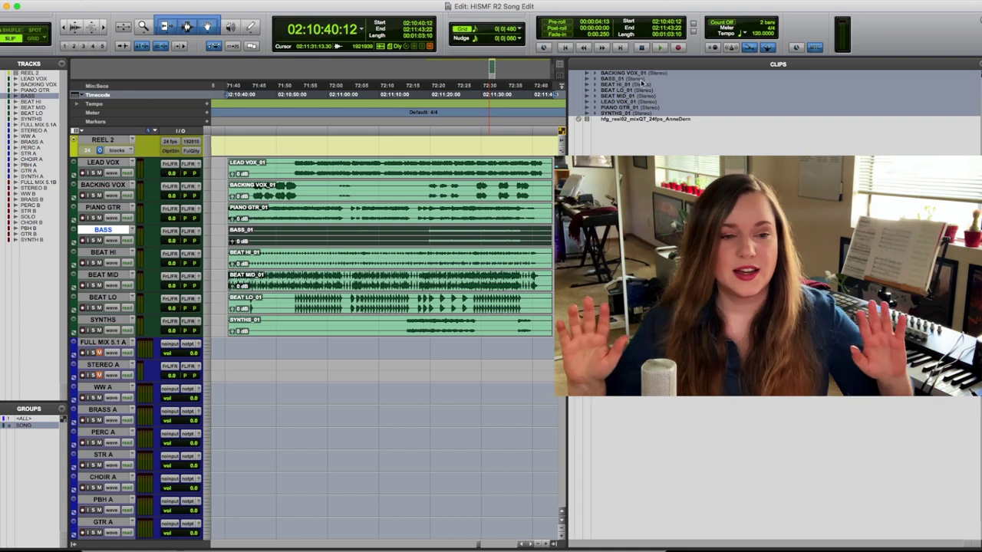
click(626, 85)
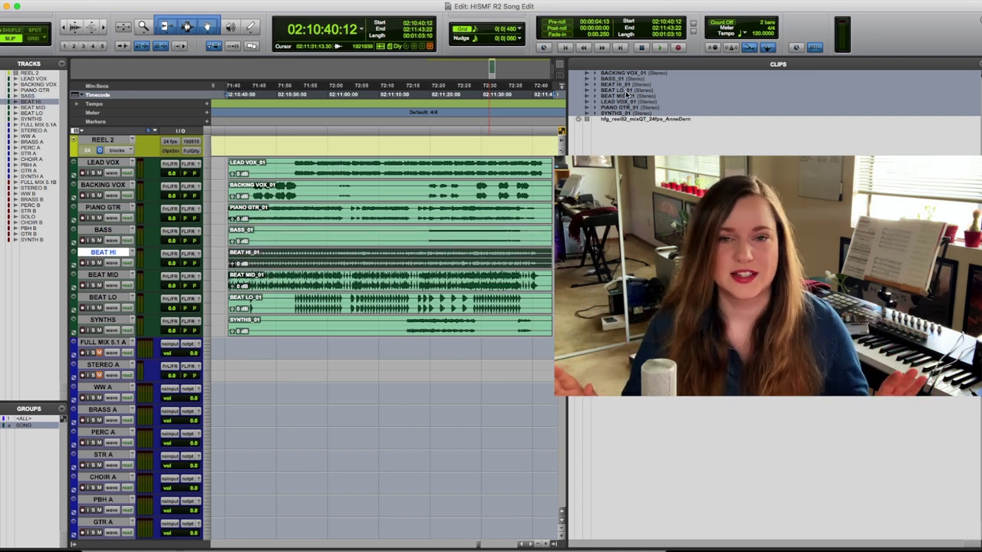
click(626, 90)
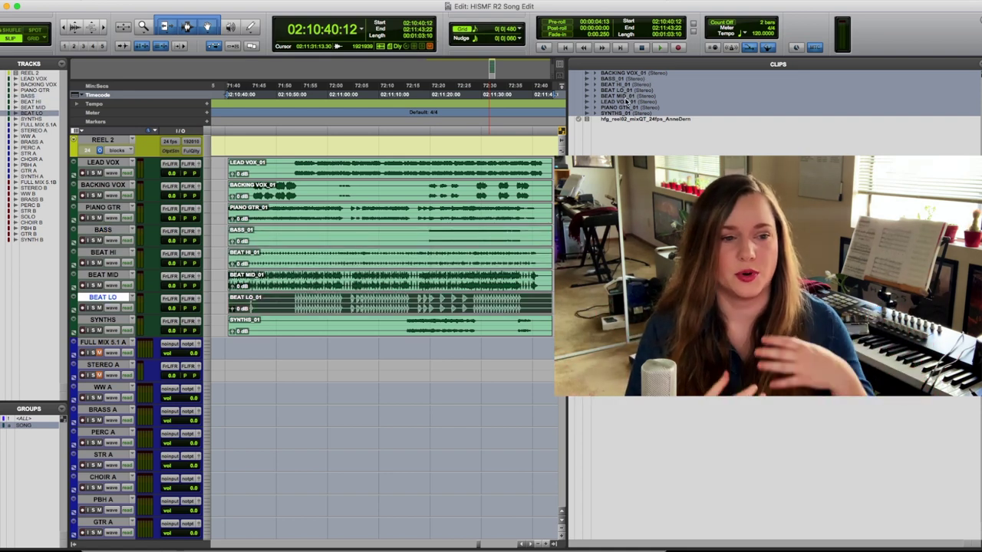
click(626, 97)
click(626, 102)
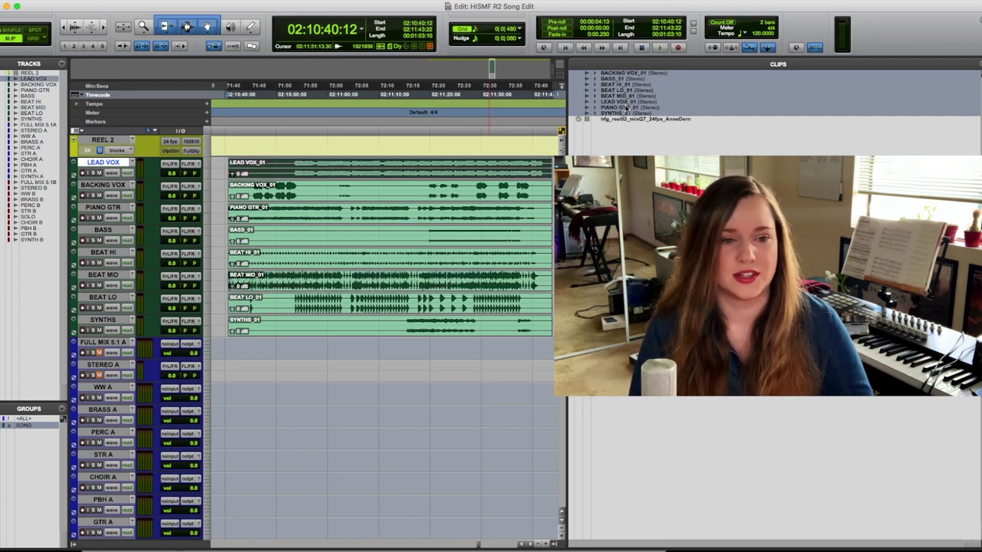
click(625, 108)
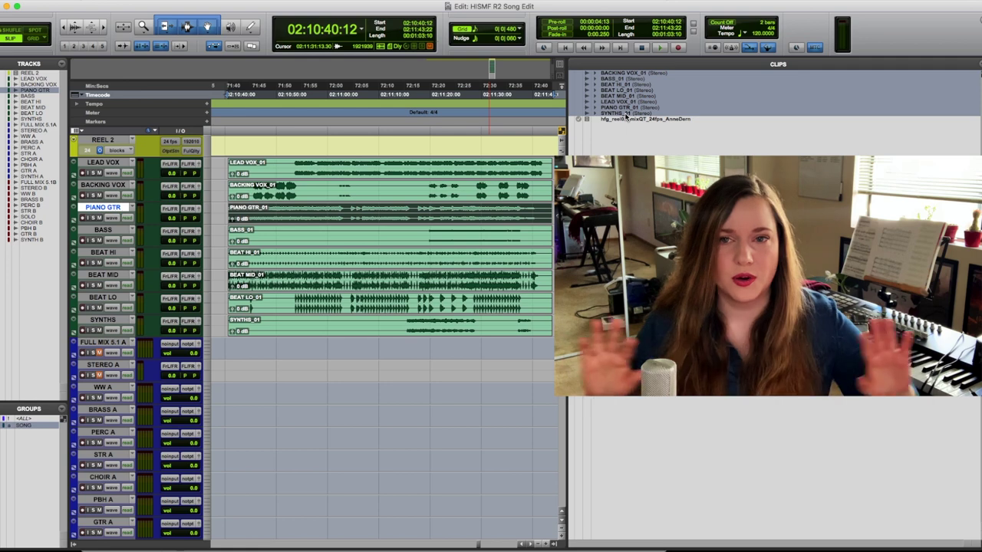
click(626, 113)
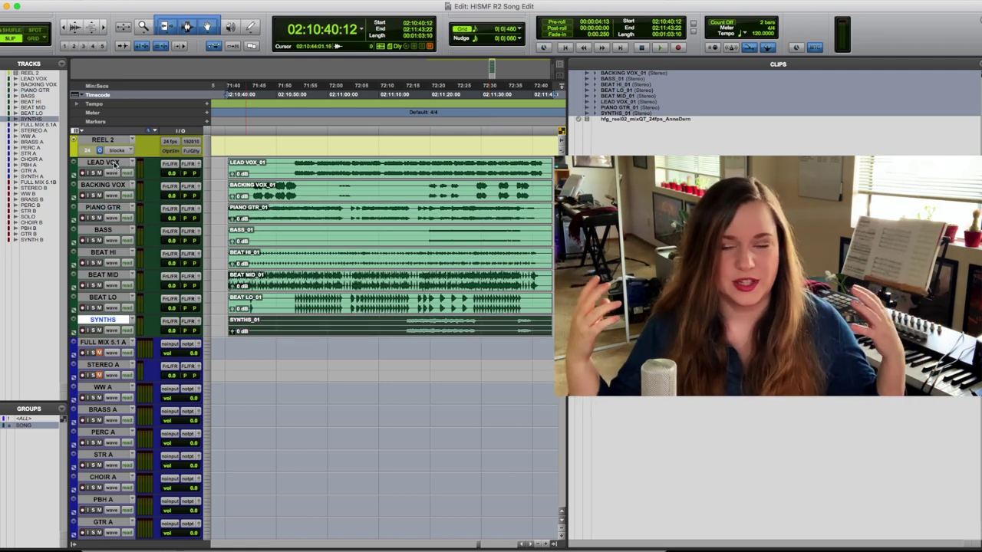
Select each track from LEAD VOX through BACKING VOX, PIANO GTR, BASS and BEATS to SYNTHS.
click(117, 163)
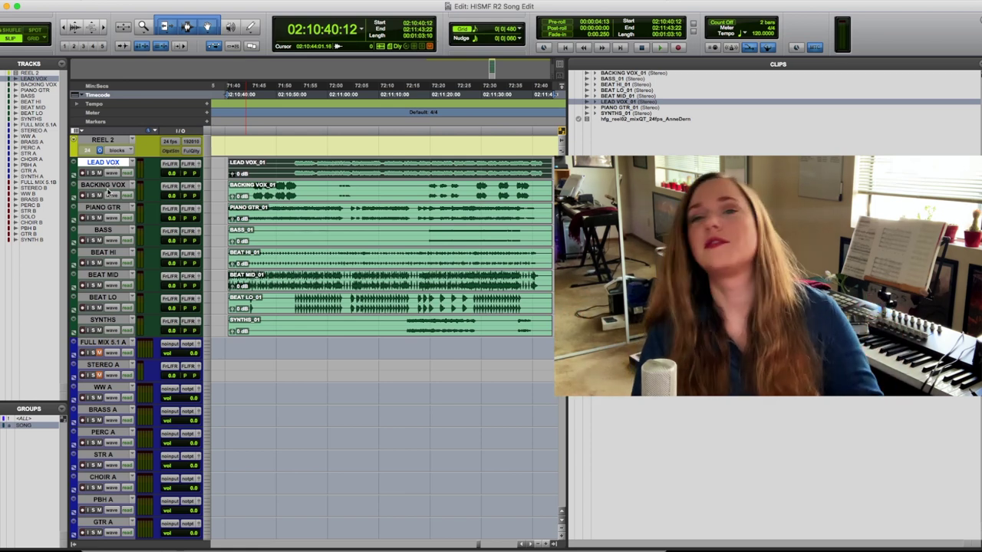
click(108, 185)
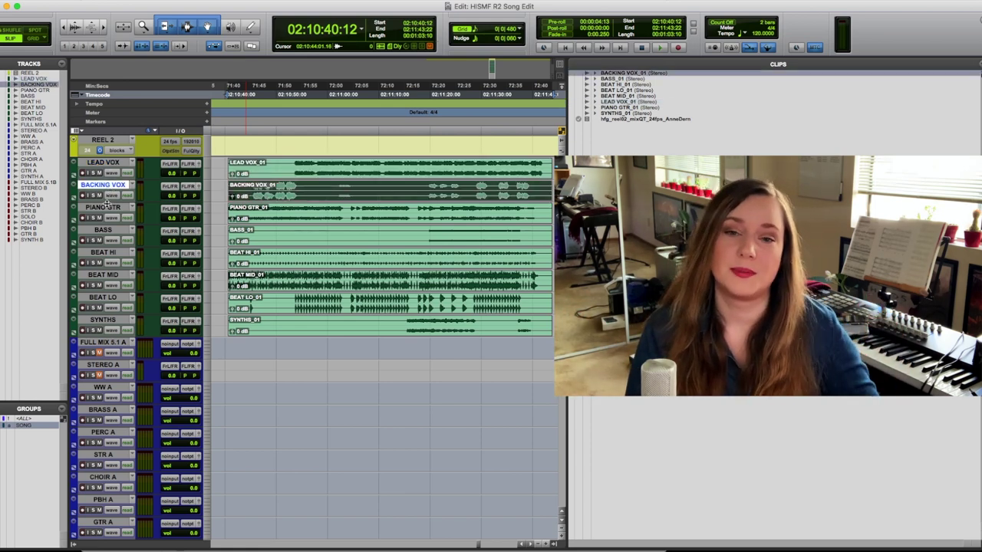
click(103, 208)
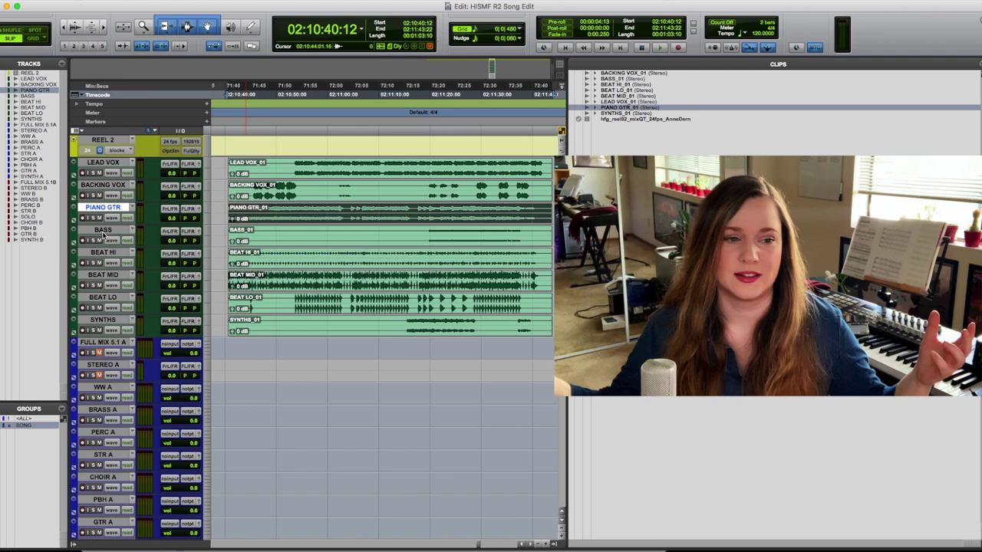
click(103, 230)
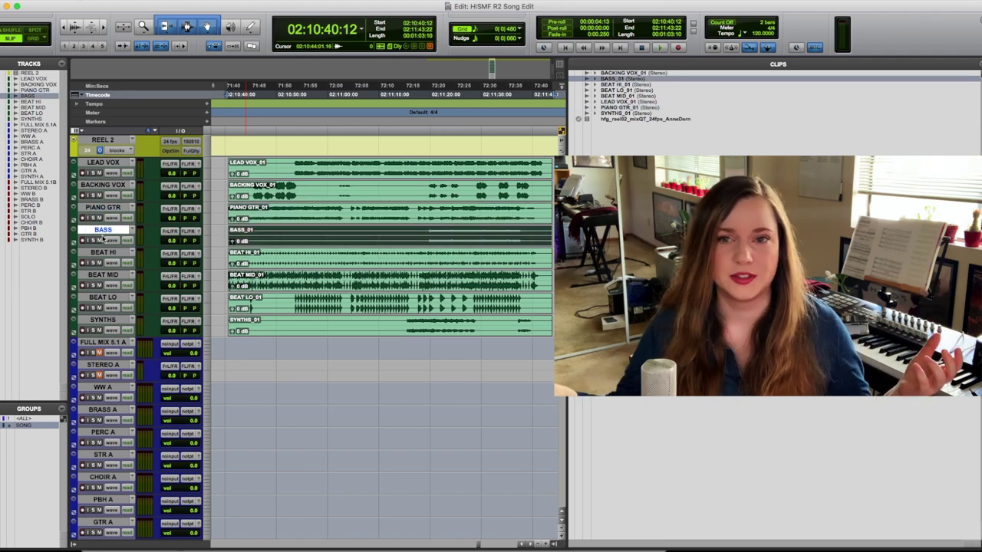
click(106, 258)
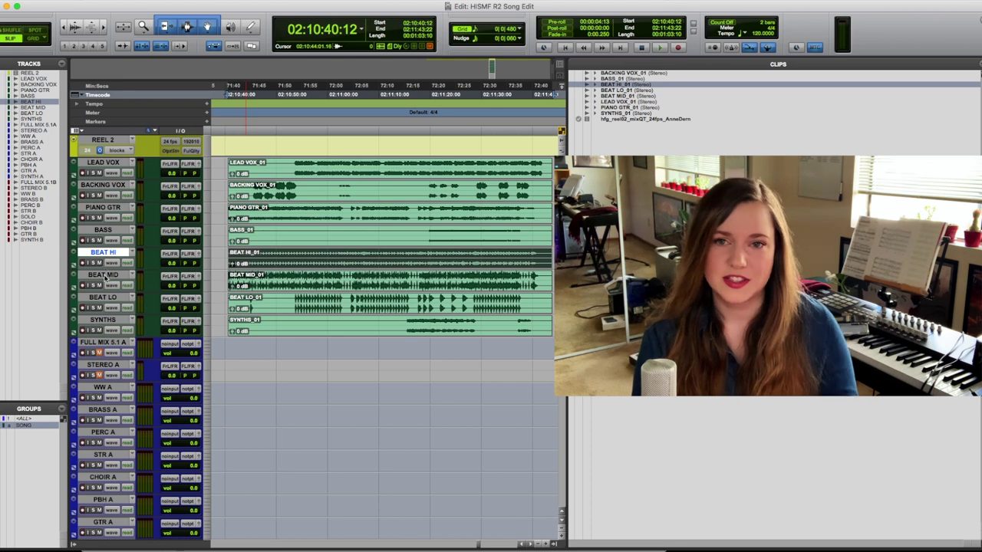
click(103, 274)
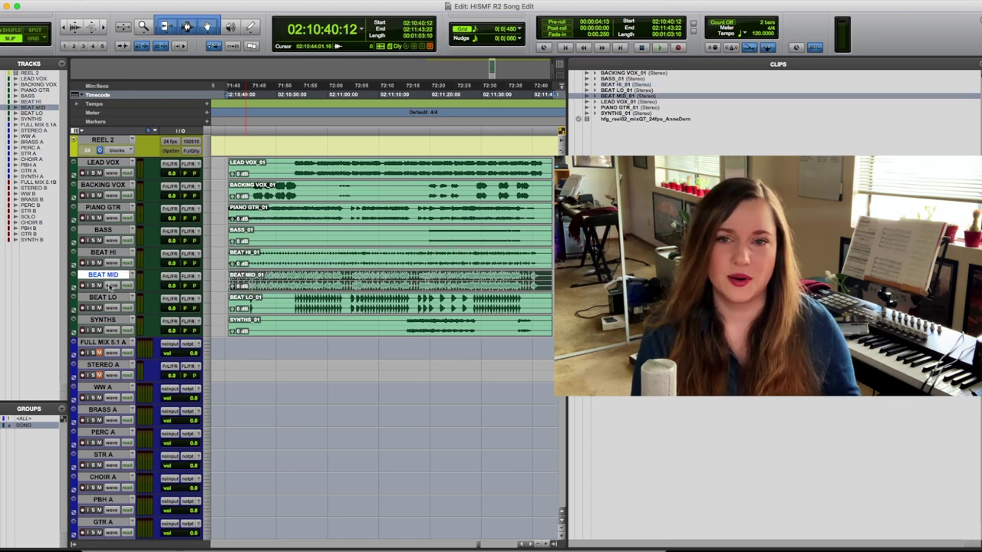
click(109, 298)
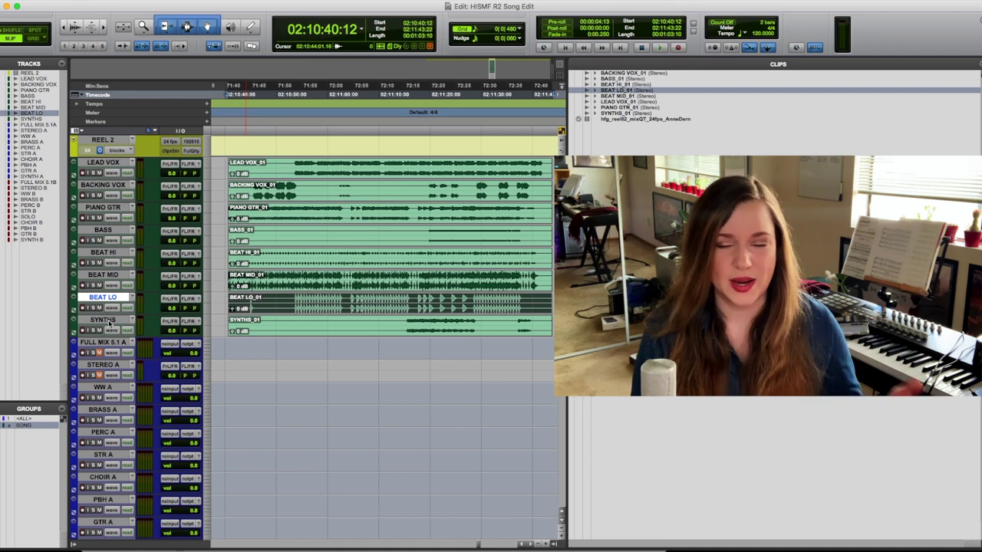
click(108, 320)
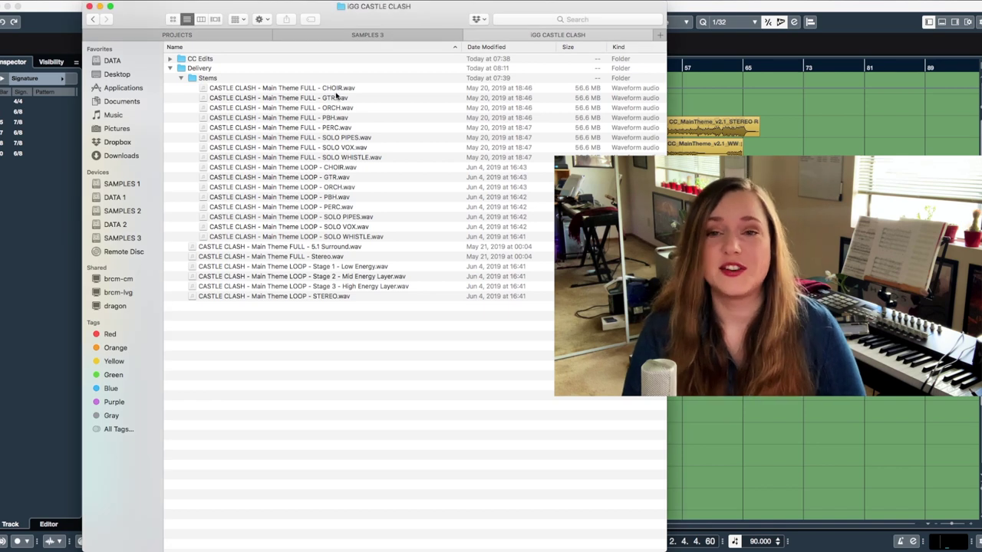
Step through the CASTLE CLASH stems from FULL CHOIR to LOOP STEREO, then hide Finder.
click(391, 92)
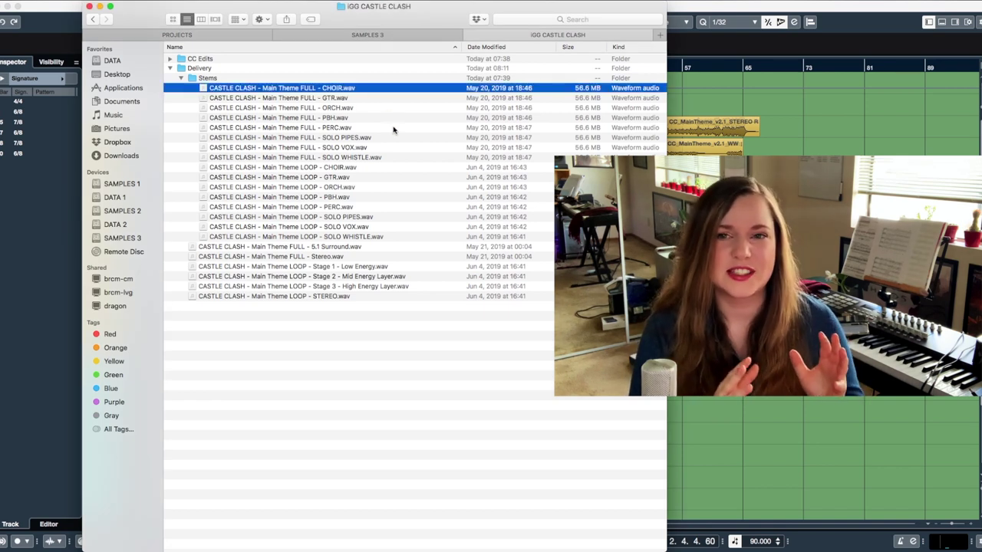
key(Down)
key(Down)
key(Down)
key(Down)
key(Down)
key(Down)
key(Down)
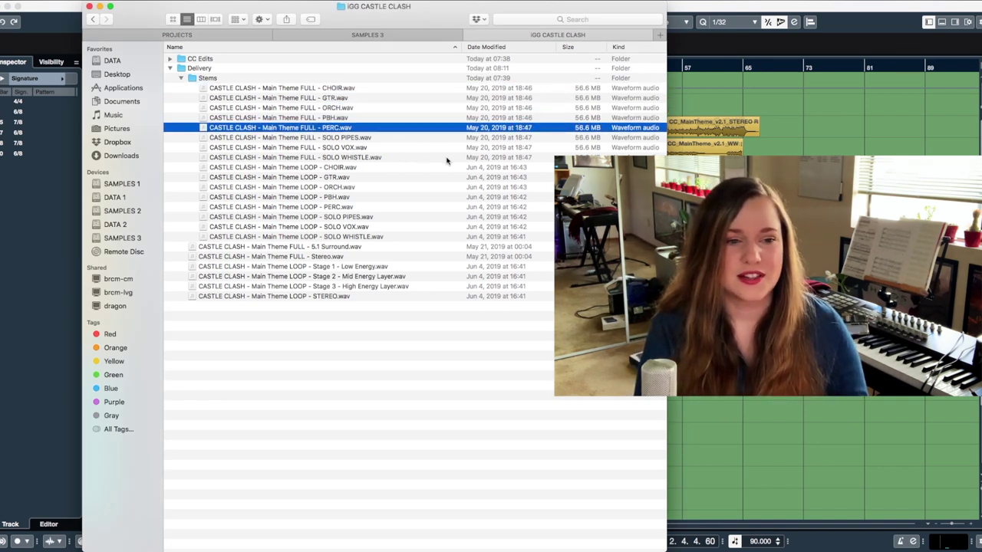
key(Down)
key(Down)
key(Down)
key(Down)
key(Down)
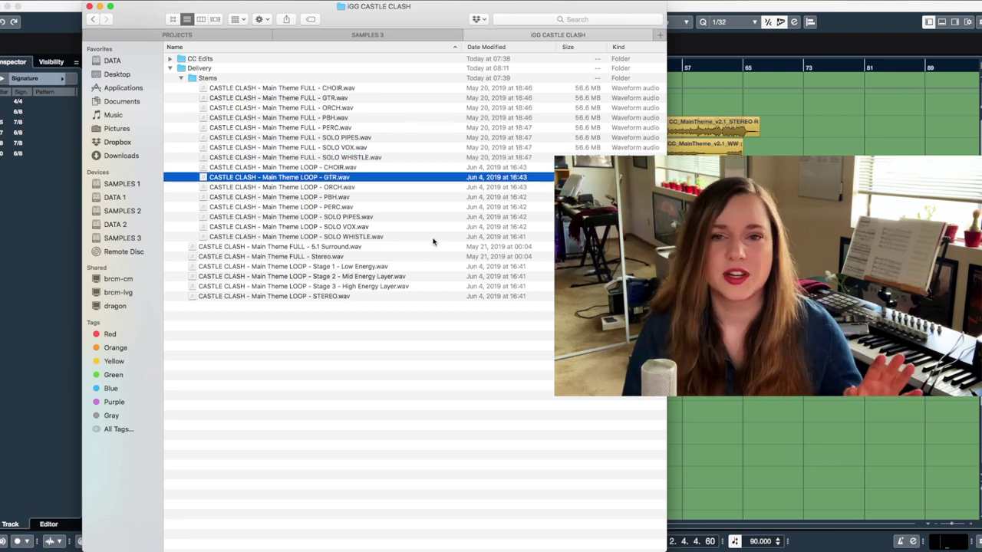
key(Down)
key(Down)
key(Down)
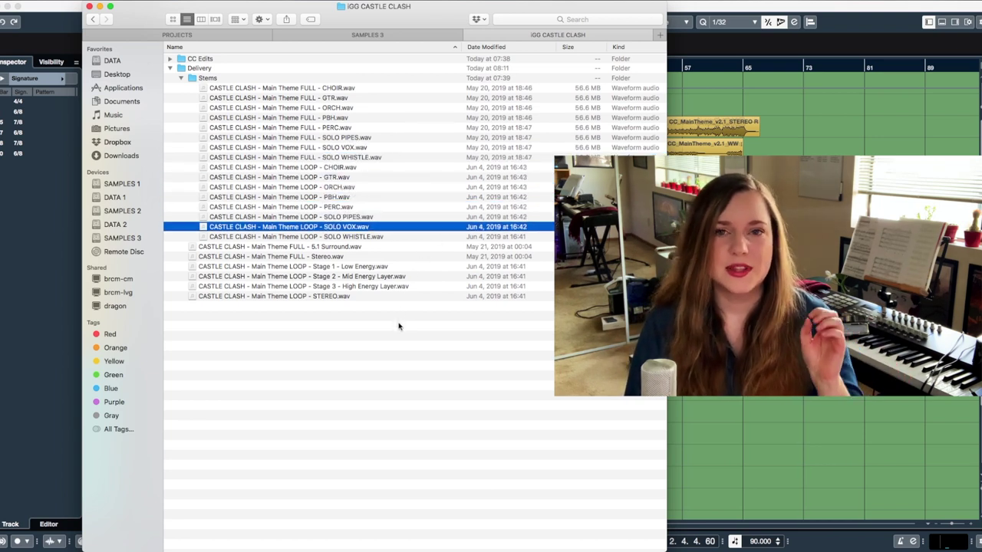
key(Down)
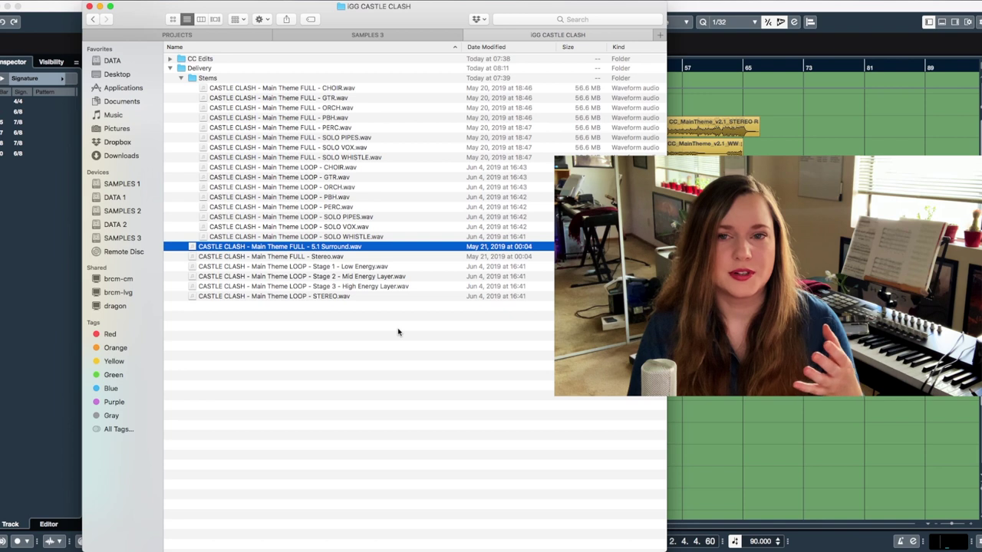
key(Down)
key(Down)
key(Down)
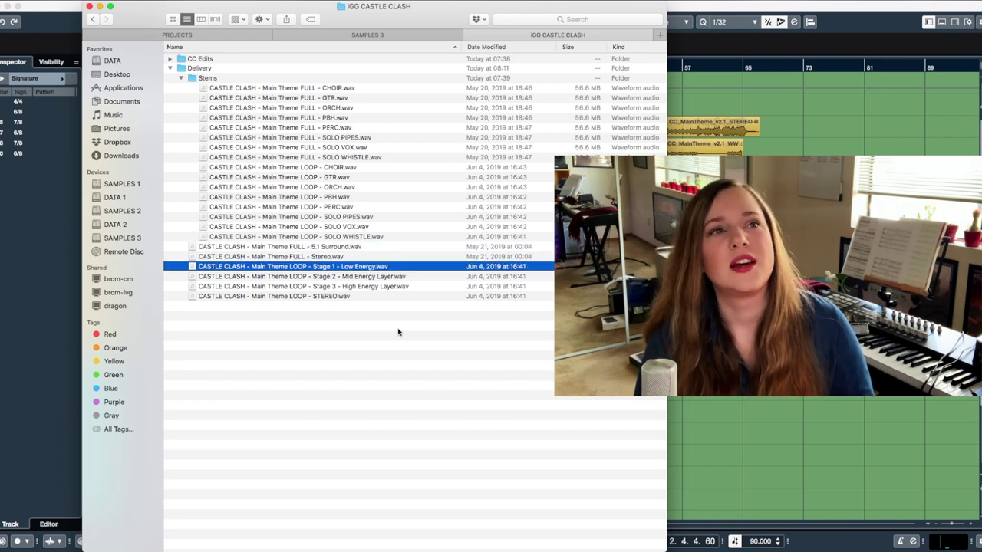
key(Down)
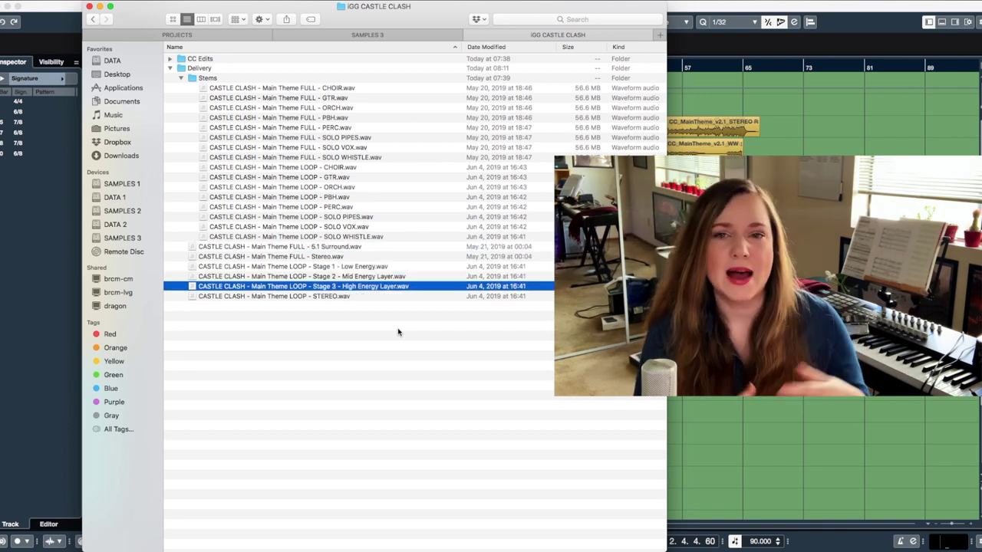
key(Down)
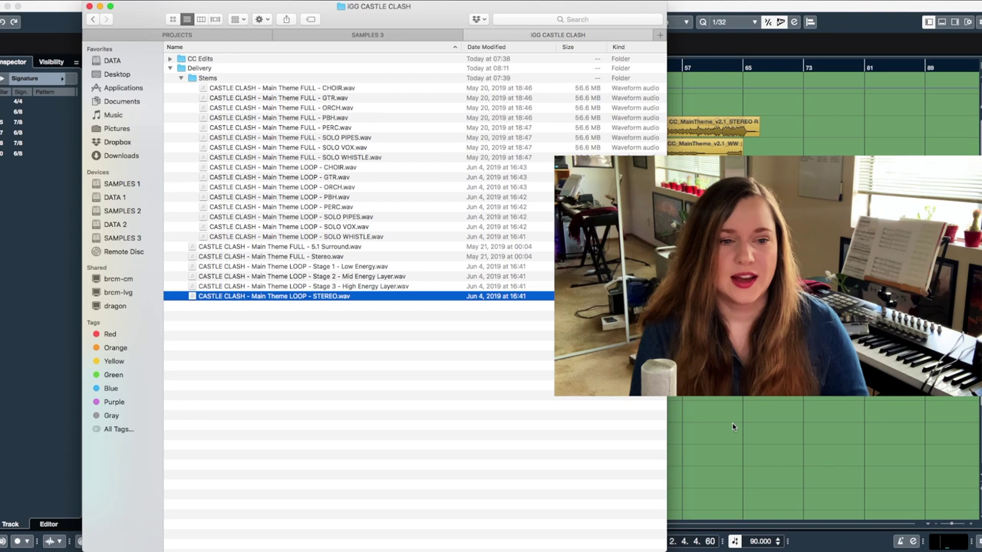
key(super+Tab)
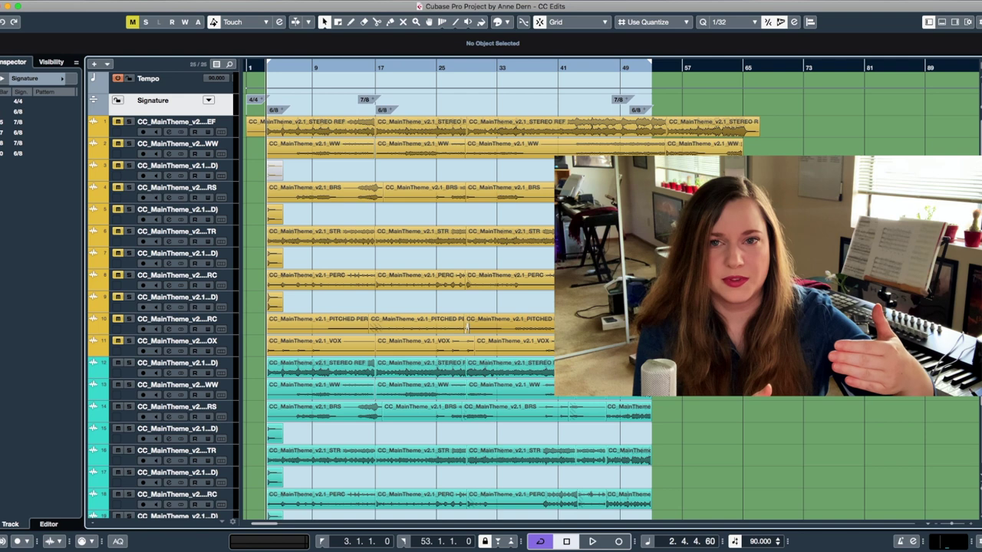
Scroll through the gold and teal CC Edits stem tracks, then bring Finder back.
scroll(452, 307, down, 4)
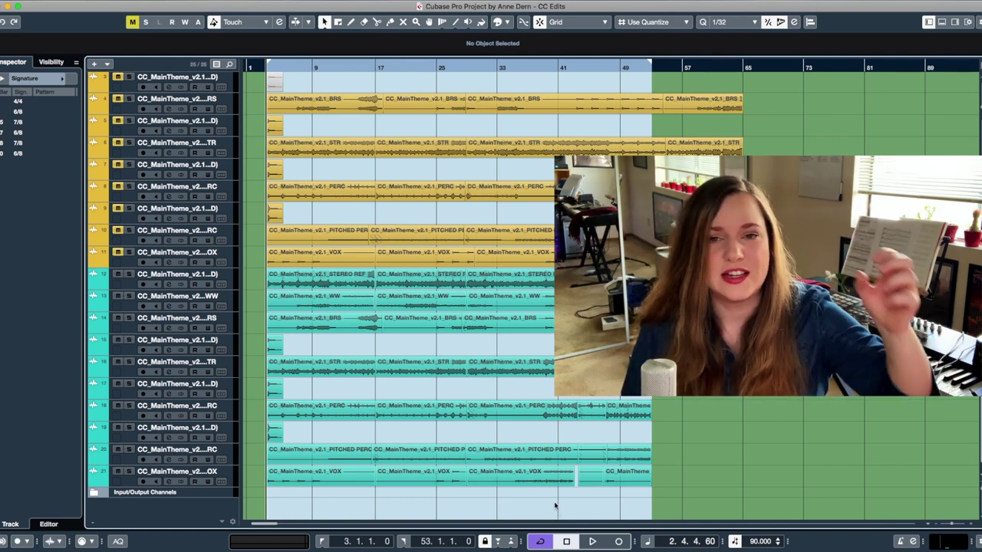
scroll(555, 504, up, 4)
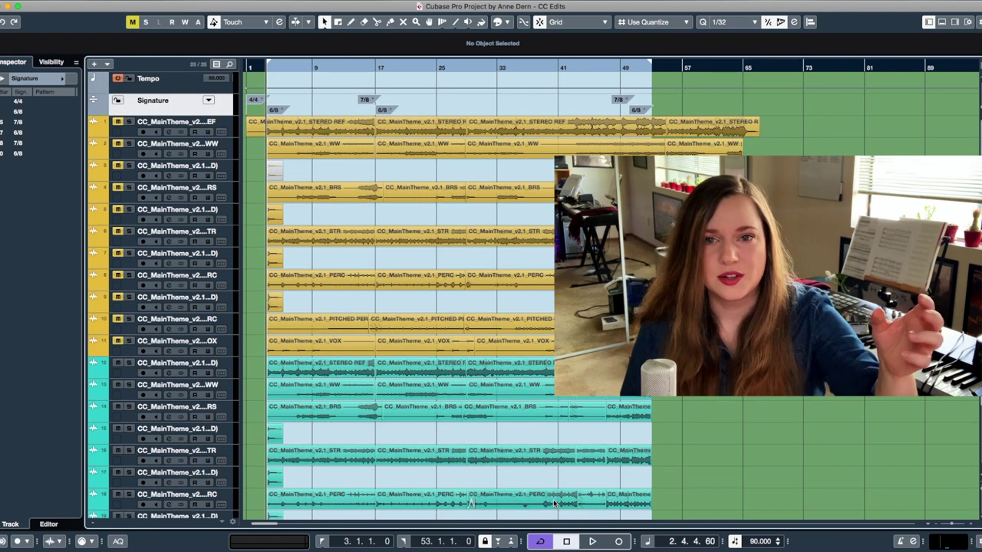
key(super+Tab)
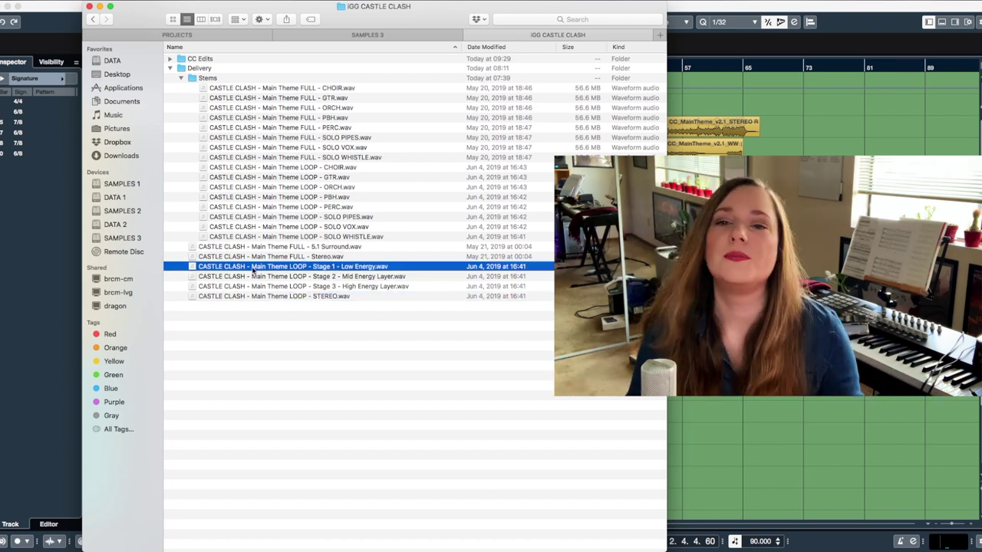
Select the LOOP Stage 2 Mid Energy Layer stem, then move to Stage 3 High Energy Layer.
click(311, 278)
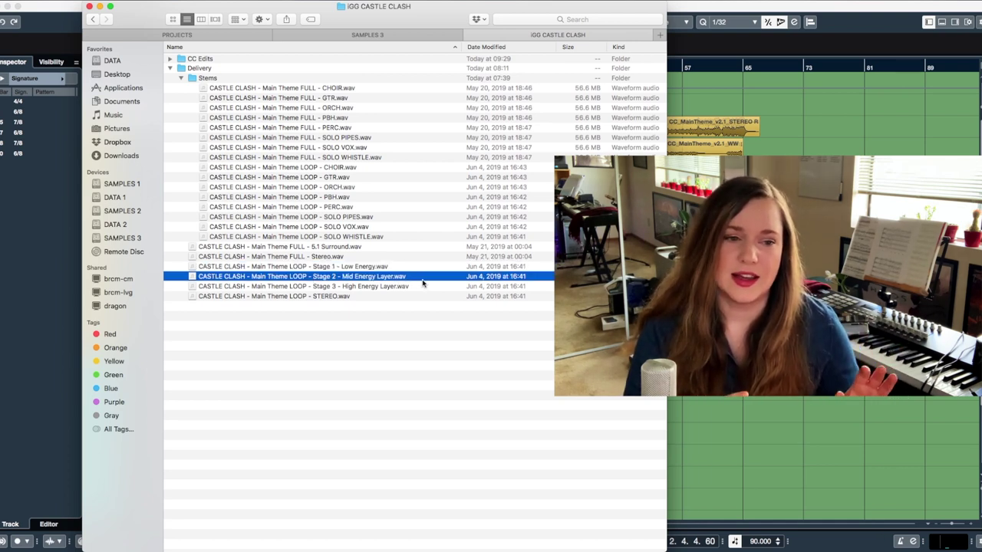
key(Down)
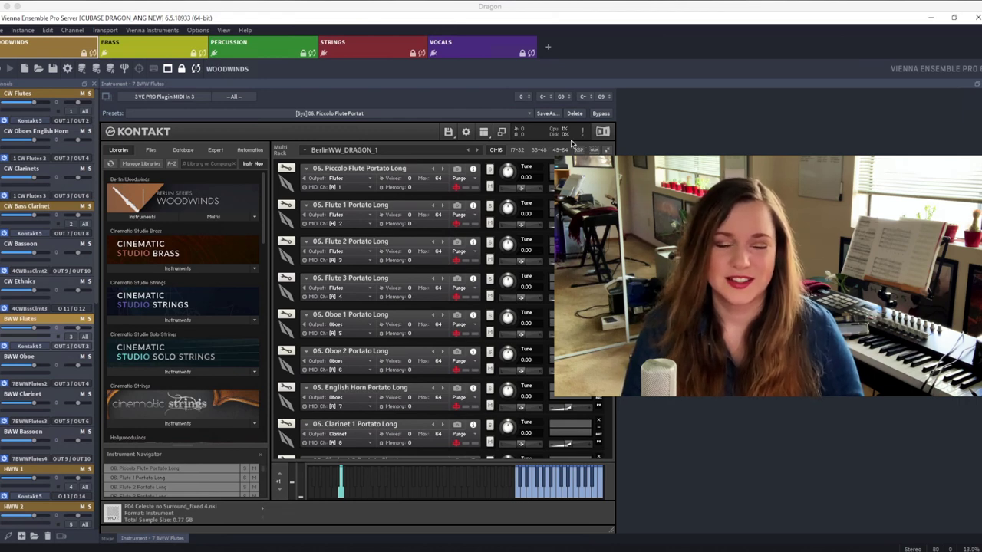
Show Kontakt's Outputs panel, confirm the piccolo feeds Flutes, then switch to the VEP Mixer view.
click(483, 131)
click(514, 179)
click(337, 177)
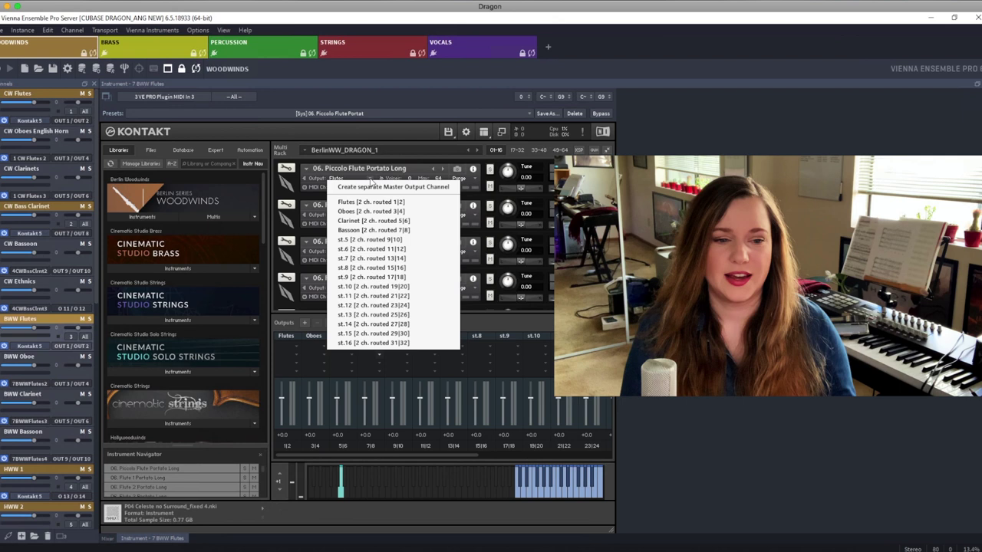
click(512, 318)
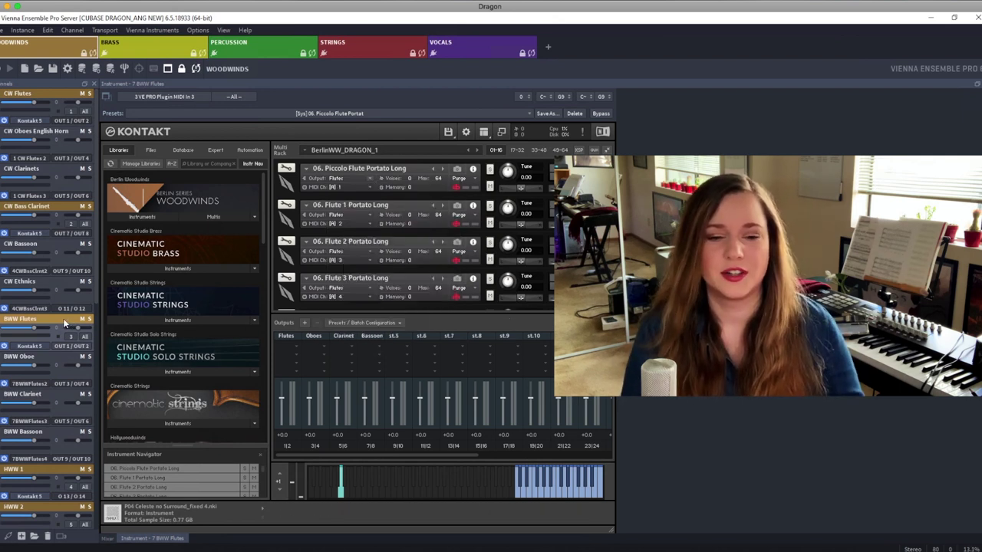
click(106, 537)
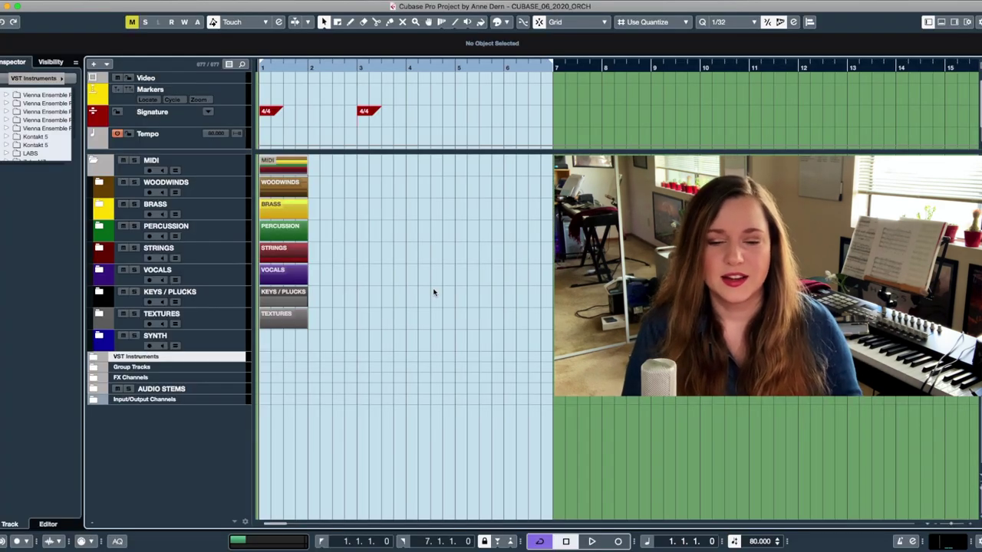
Check the first Vienna Ensemble Pro instance's outputs in the VST Instruments window.
key(F11)
click(560, 73)
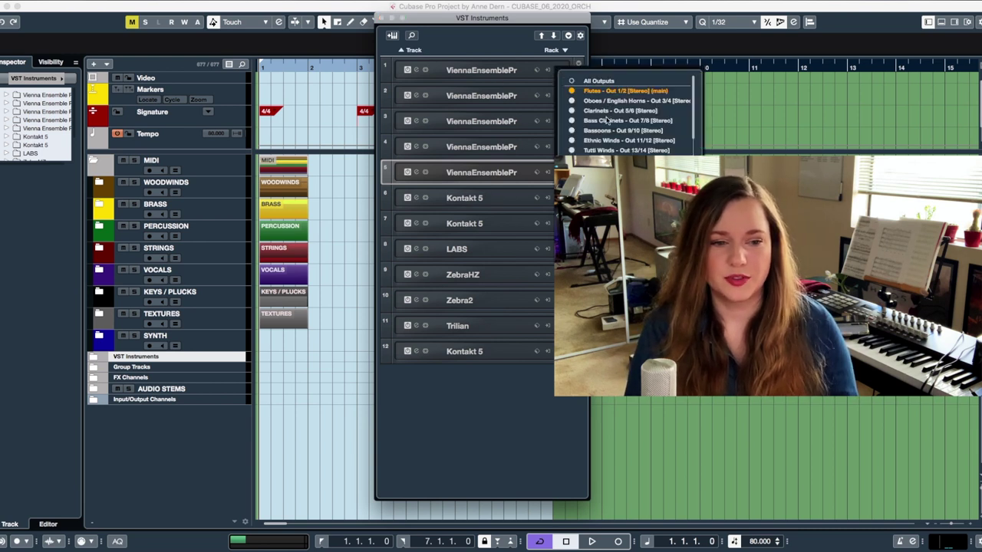
click(579, 67)
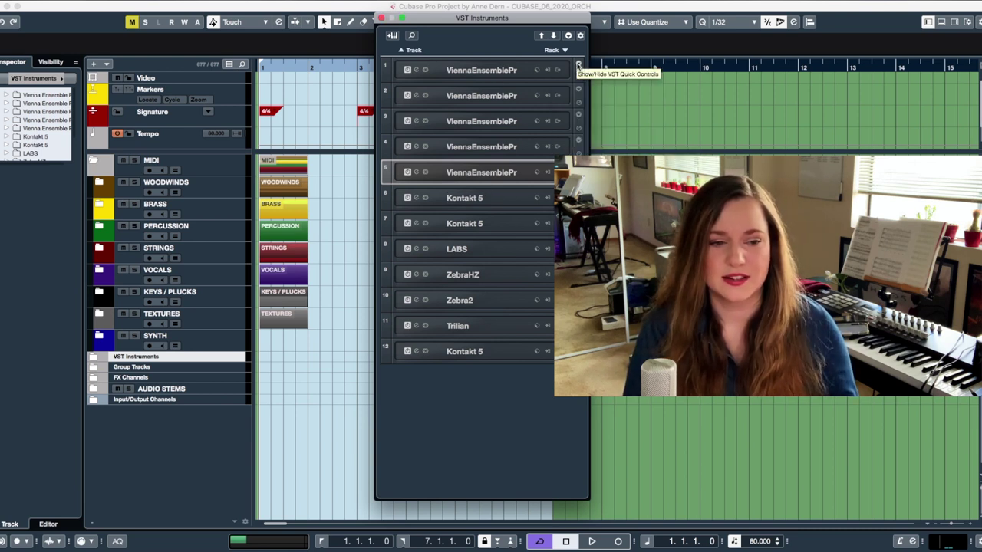
key(F11)
Expand the VST Instruments folder to view the first VEP folder's woodwind tracks, then collapse both.
click(100, 358)
click(153, 367)
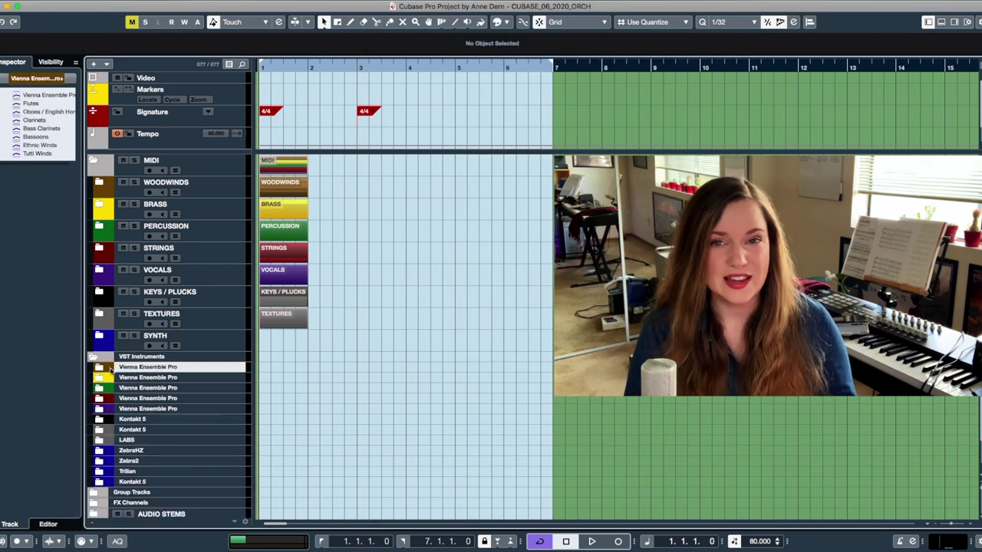
click(98, 368)
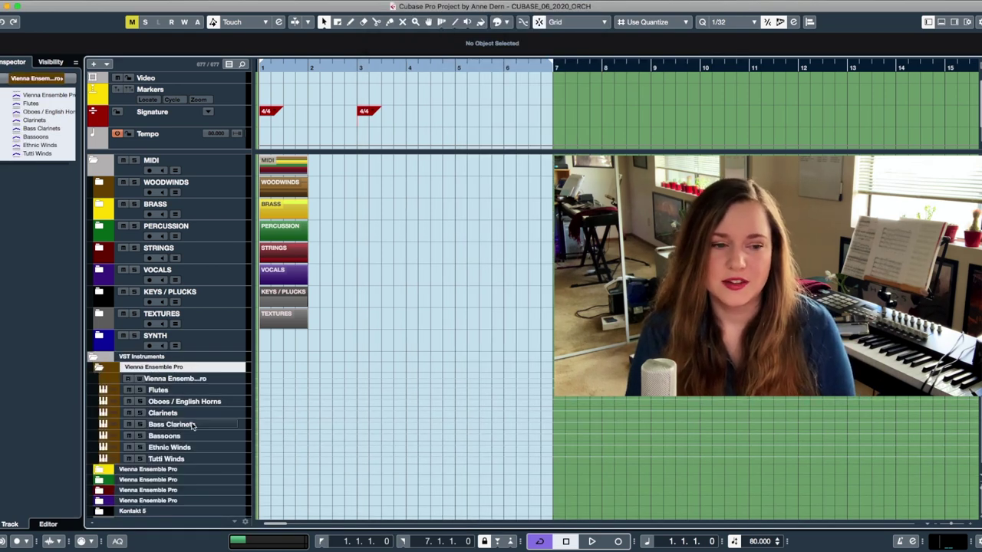
click(100, 369)
click(94, 358)
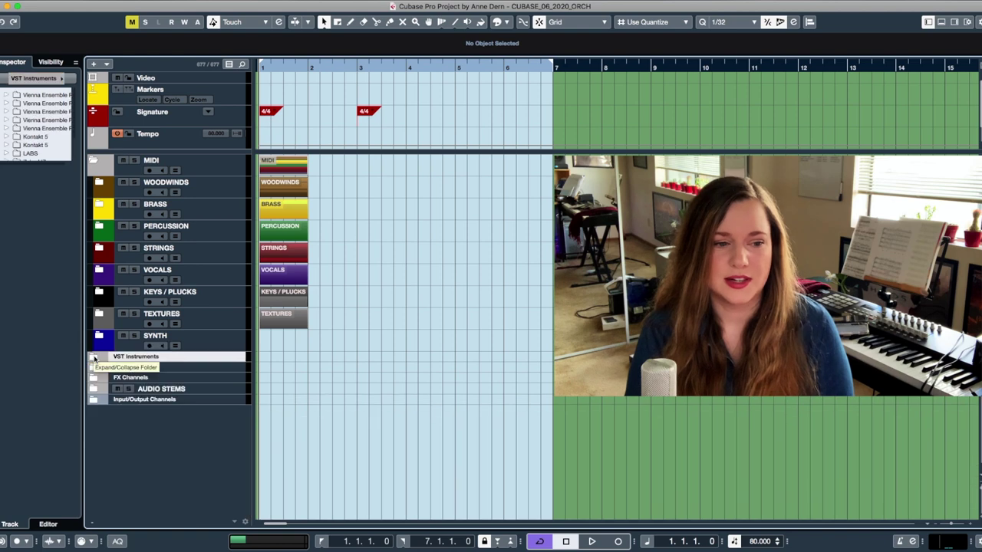
key(F3)
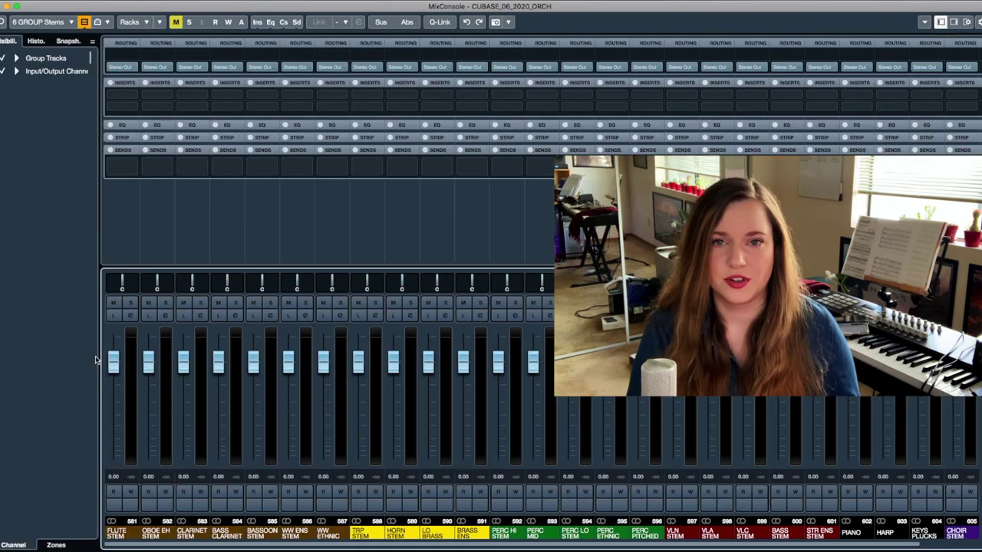
click(42, 22)
click(36, 16)
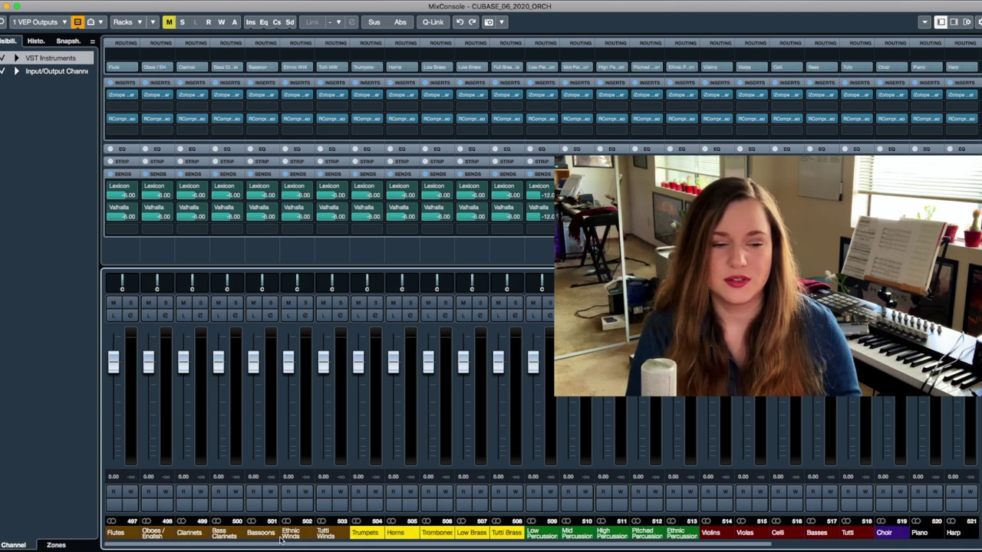
click(42, 21)
click(54, 30)
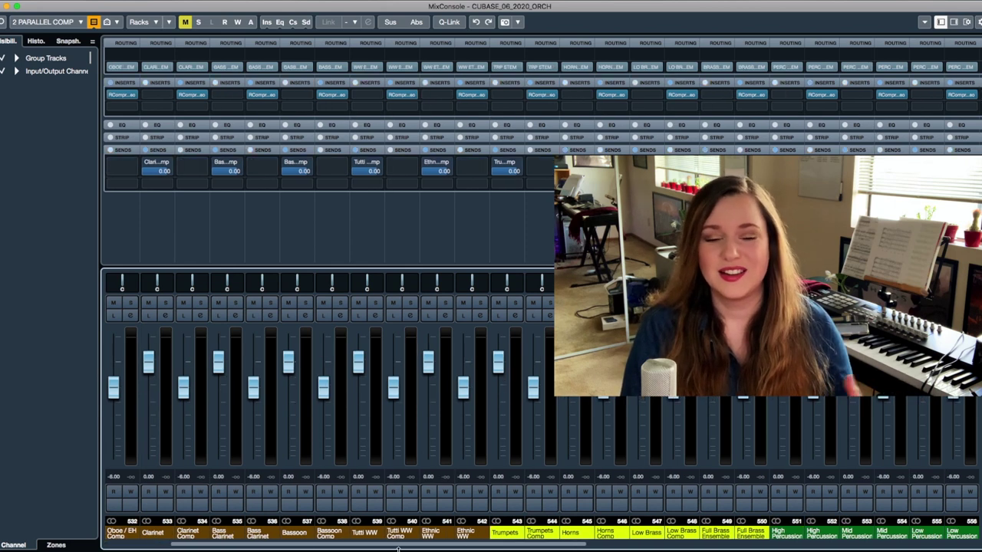
drag(328, 545, 515, 544)
scroll(515, 544, left, 10)
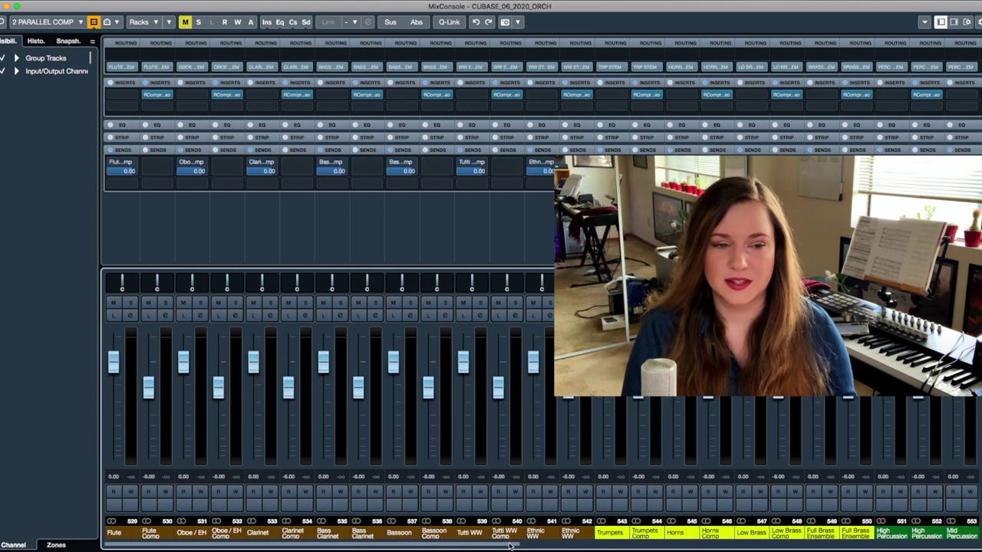
click(43, 26)
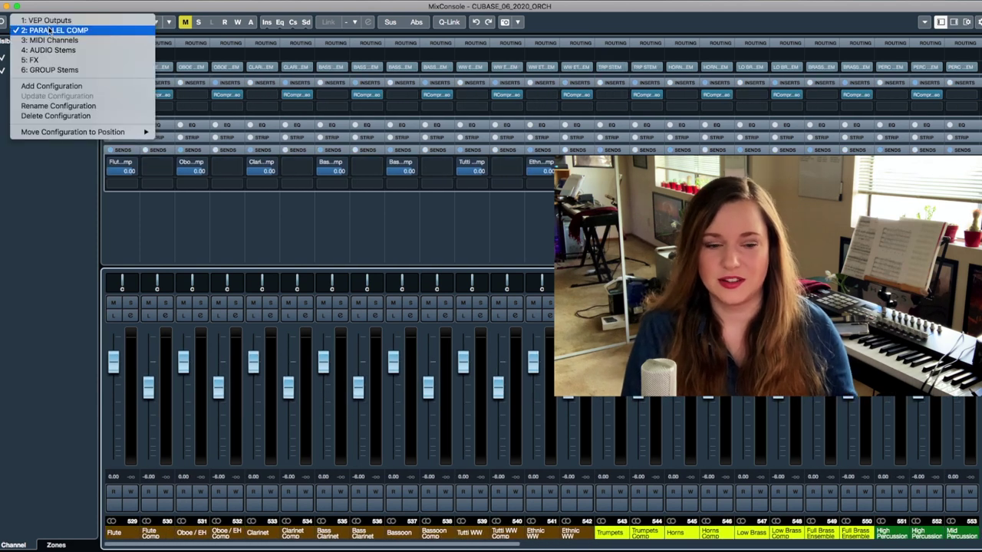
click(54, 69)
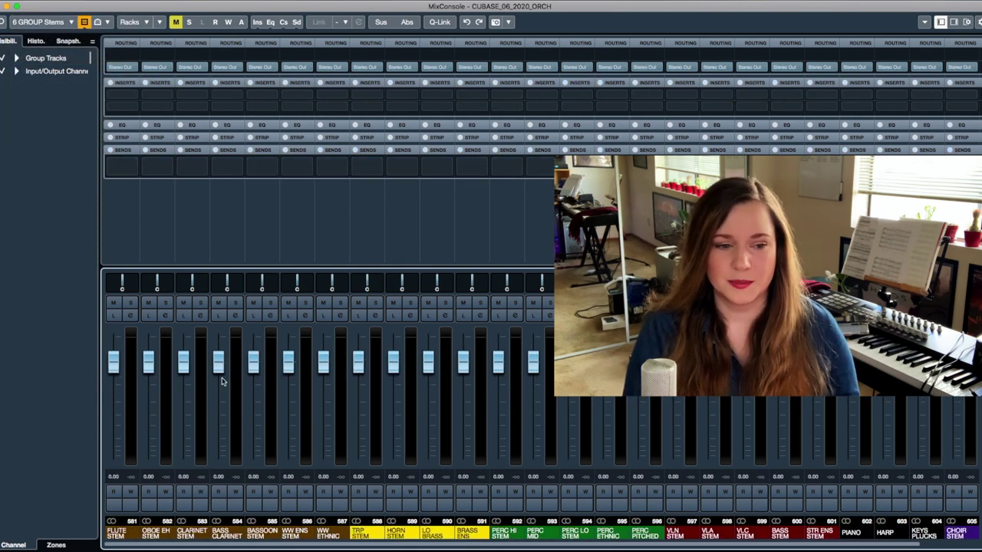
scroll(261, 545, right, 2)
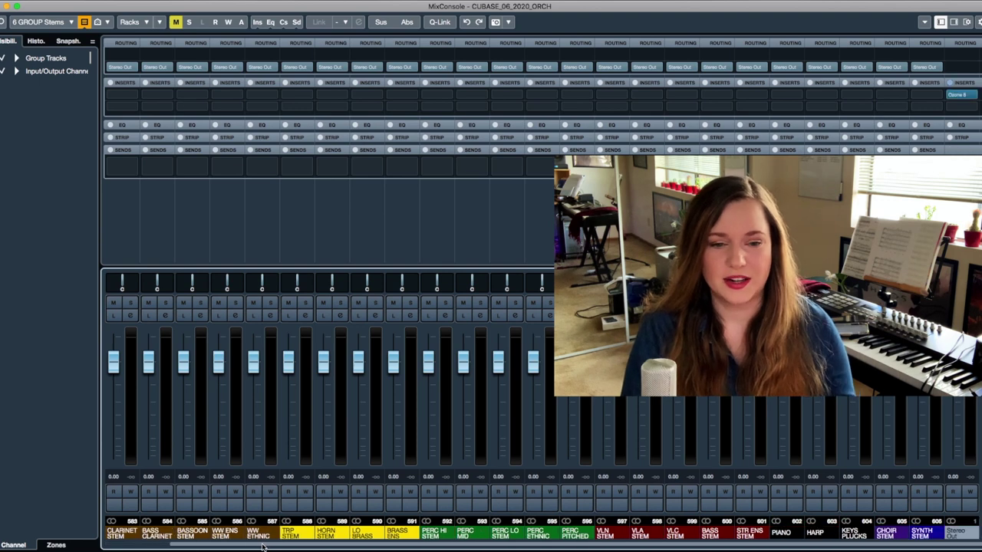
scroll(261, 546, left, 2)
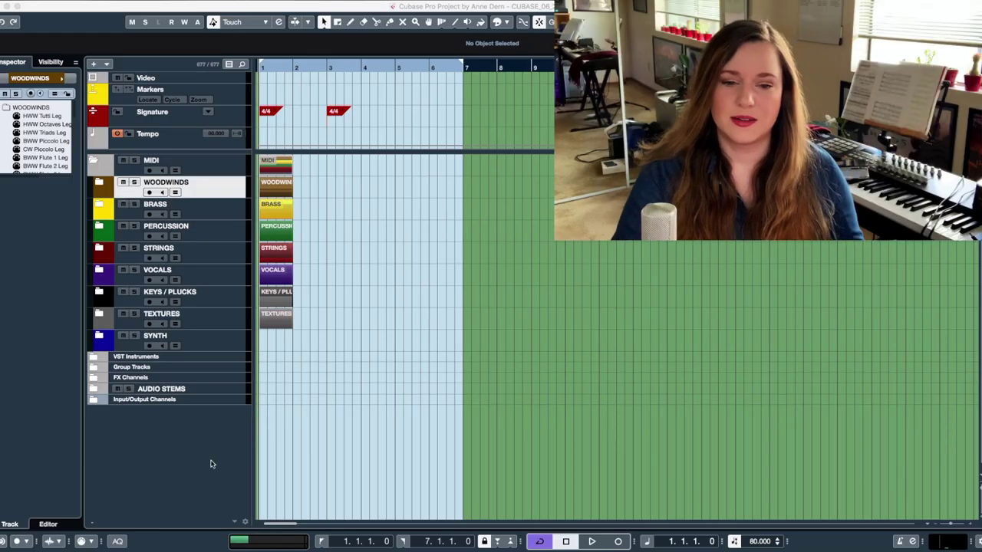
Set Export Audio Mixdown to multiple channels and tick the woodwind, TRP and HORN stems.
key(super+e)
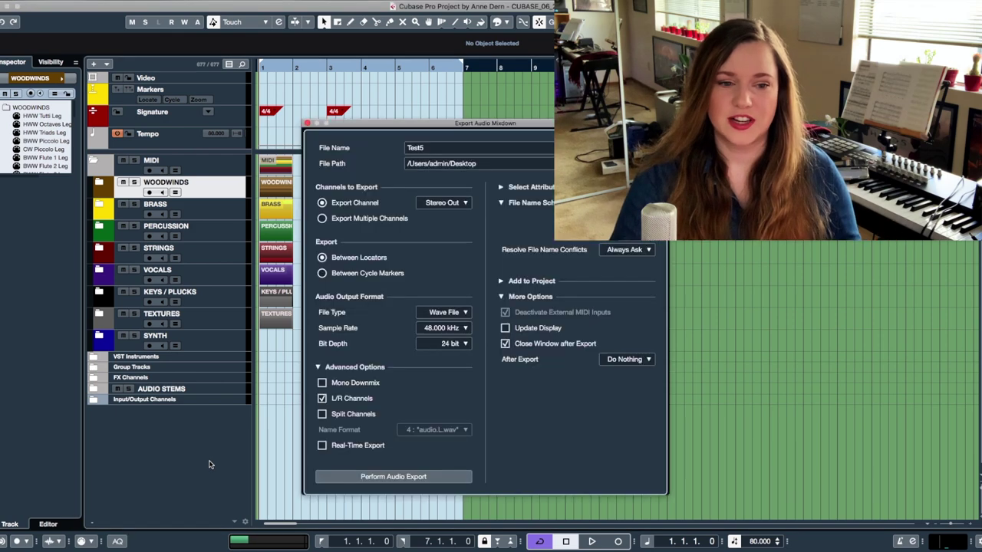
click(322, 217)
scroll(556, 284, down, 10)
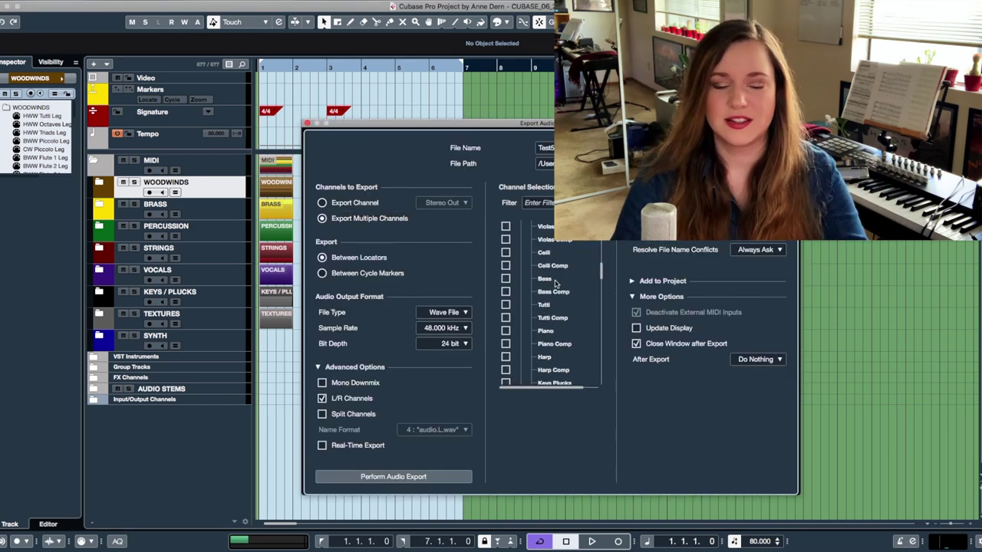
scroll(556, 284, down, 10)
click(505, 269)
click(505, 282)
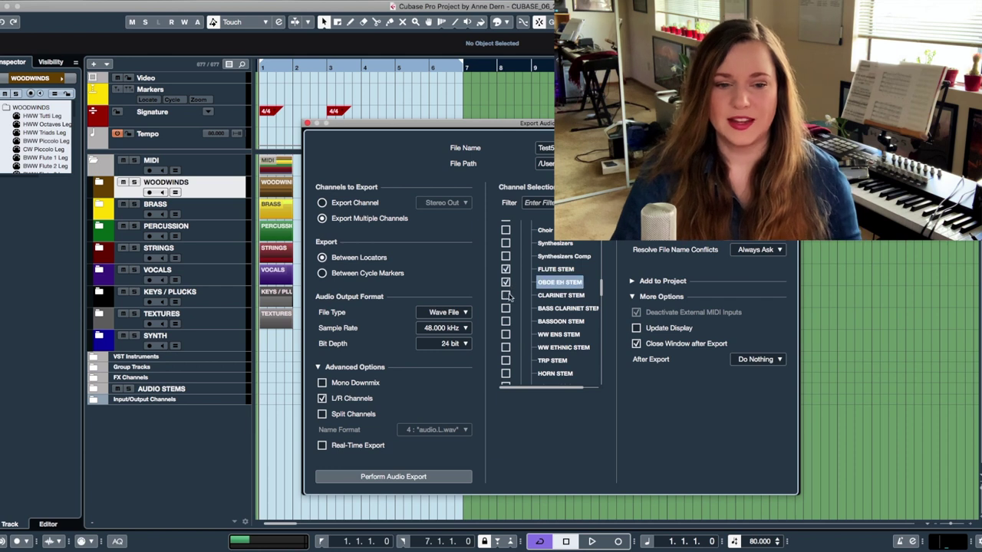
click(505, 295)
click(506, 309)
click(506, 321)
click(505, 334)
click(506, 348)
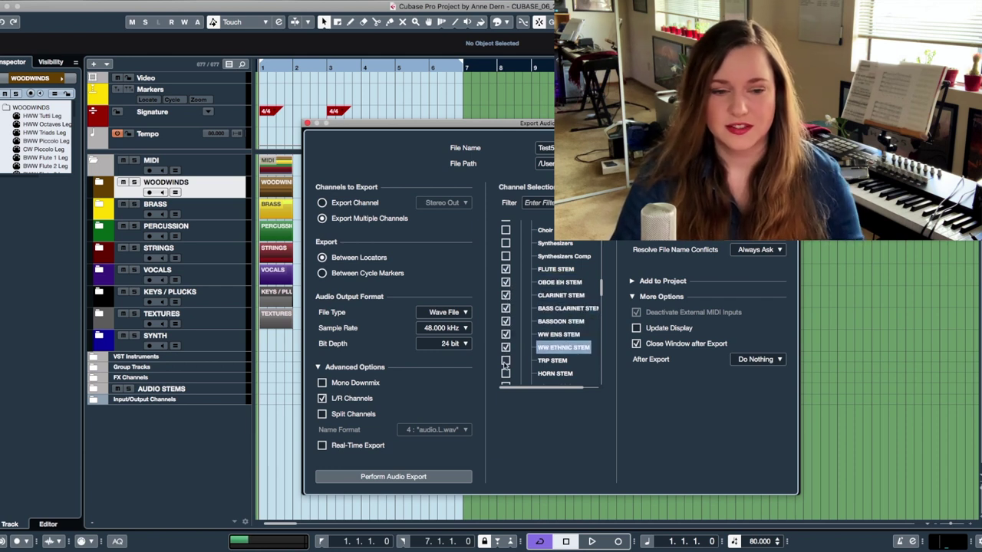
click(506, 361)
click(505, 374)
Tick LO BRASS, BRASS ENS, the five PERC stems, VLN, VLA and VLC for export.
scroll(537, 322, down, 5)
click(506, 262)
click(505, 276)
click(505, 288)
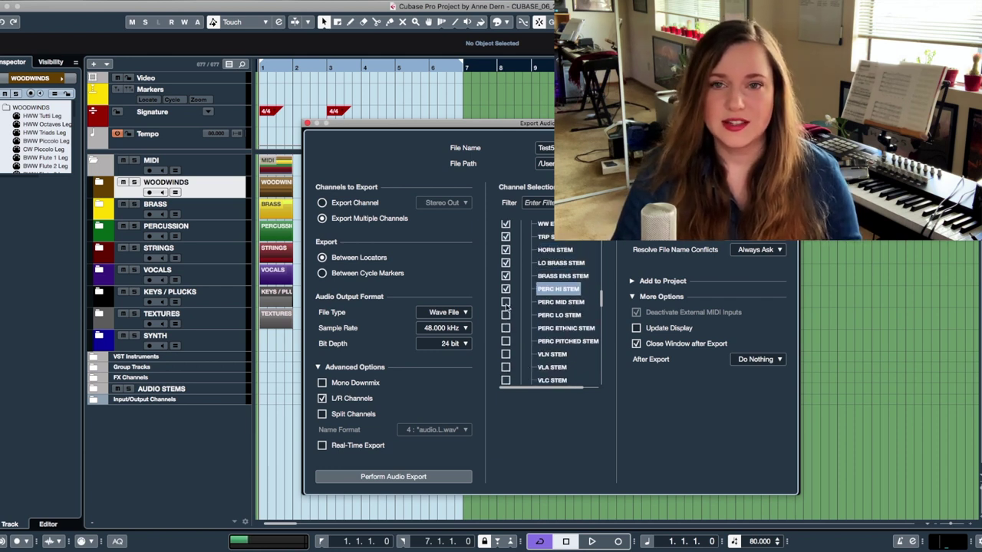
click(505, 301)
click(506, 315)
click(505, 327)
click(505, 340)
click(505, 353)
click(506, 366)
click(505, 380)
Tick BASS, STR ENS, PIANO, HARP, KEYS PLUCKS, CHOIR and SYNTH stems for export.
scroll(530, 374, down, 3)
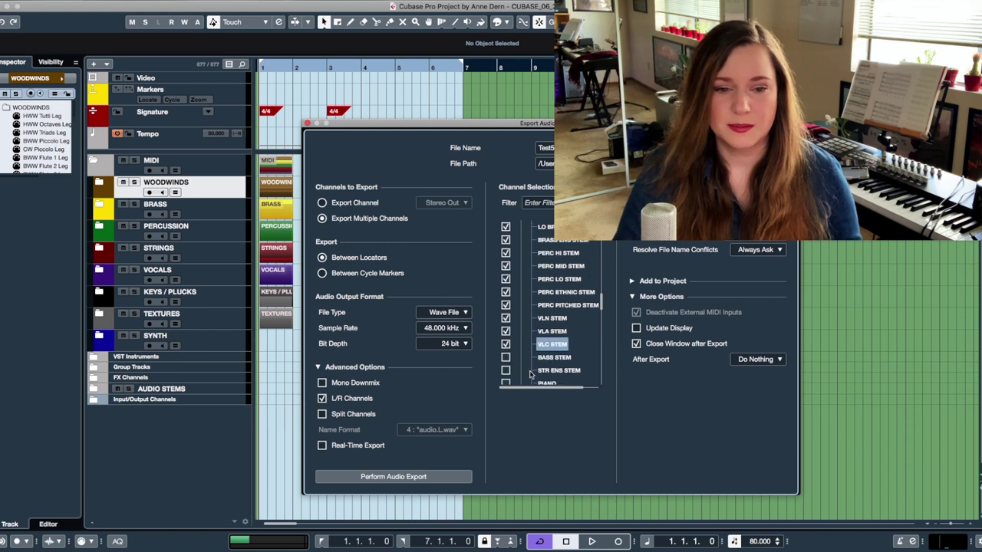
scroll(530, 374, down, 3)
click(505, 314)
click(506, 328)
click(505, 341)
click(505, 354)
click(505, 367)
scroll(510, 361, down, 8)
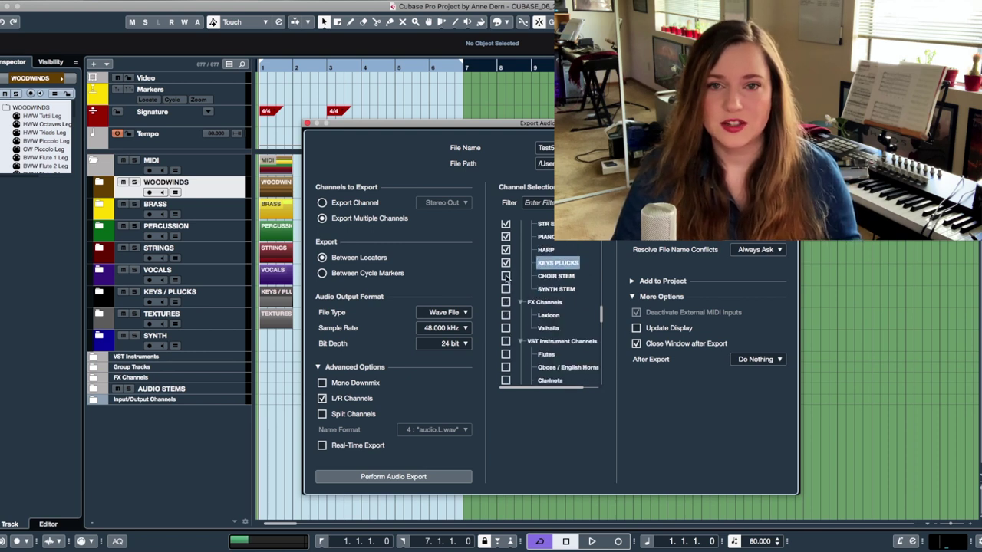
click(505, 276)
click(505, 288)
Review the export file Naming Scheme settings, then close them.
click(583, 147)
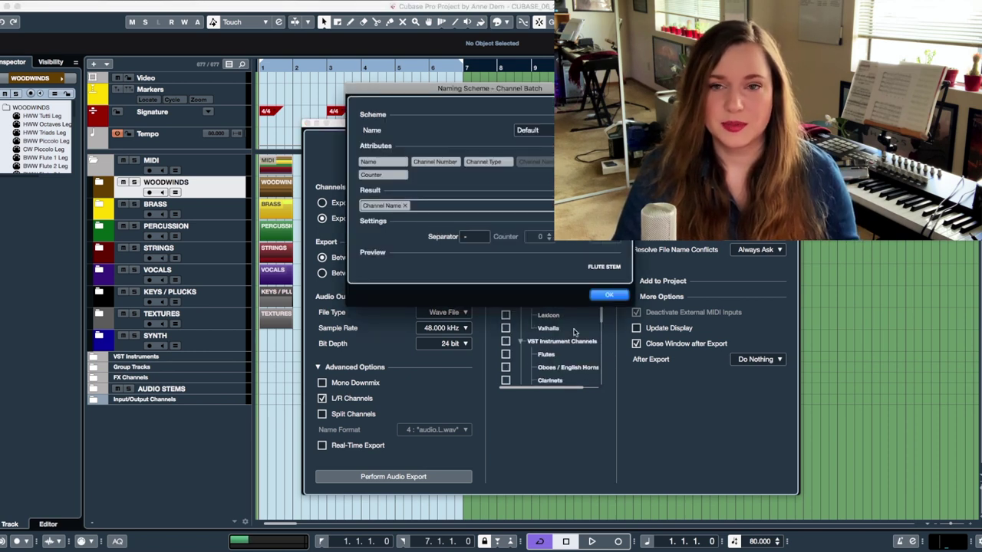
click(607, 296)
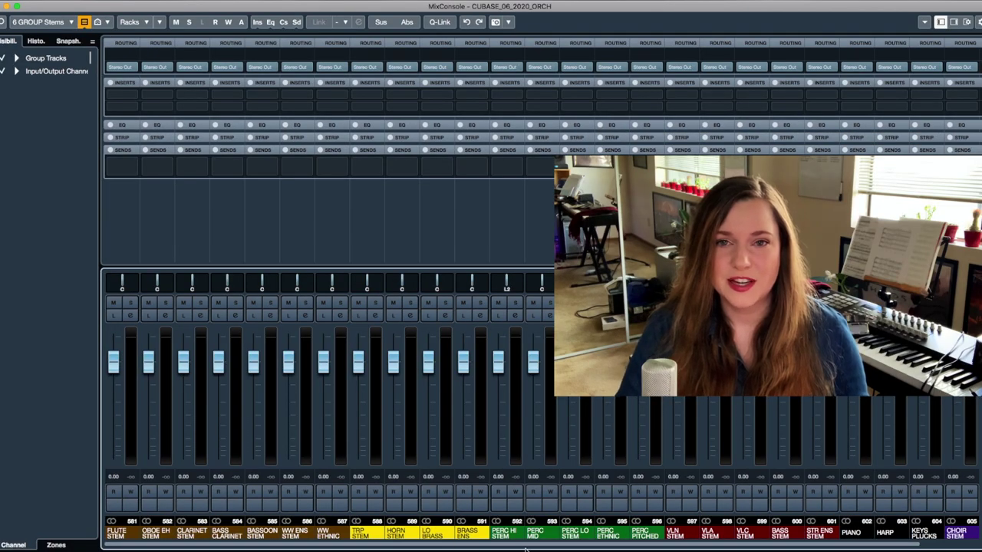
scroll(526, 549, right, 2)
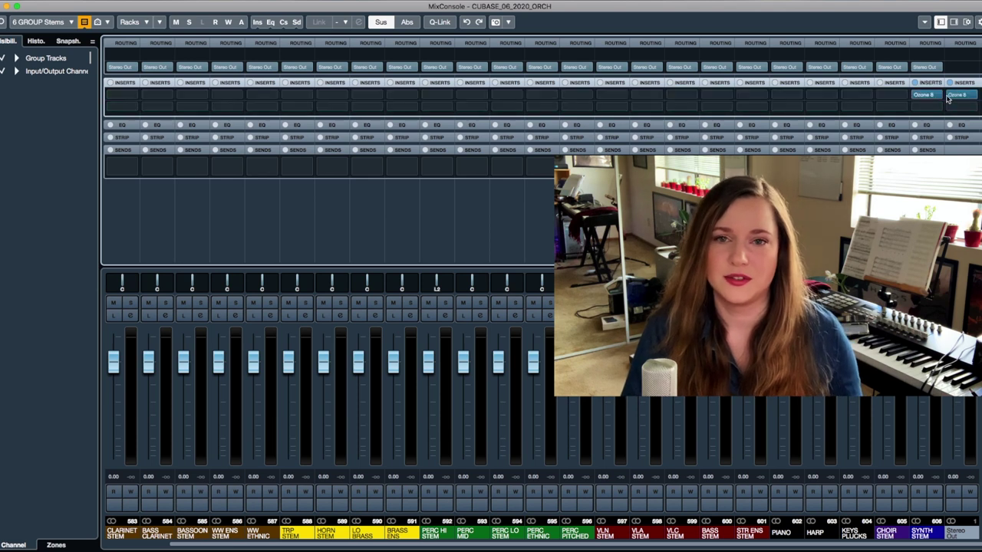
Copy Ozone 8 onto other group stems, then switch to AUDIO Stems and arm FLUTE through PERC HI.
drag(958, 95, 856, 98)
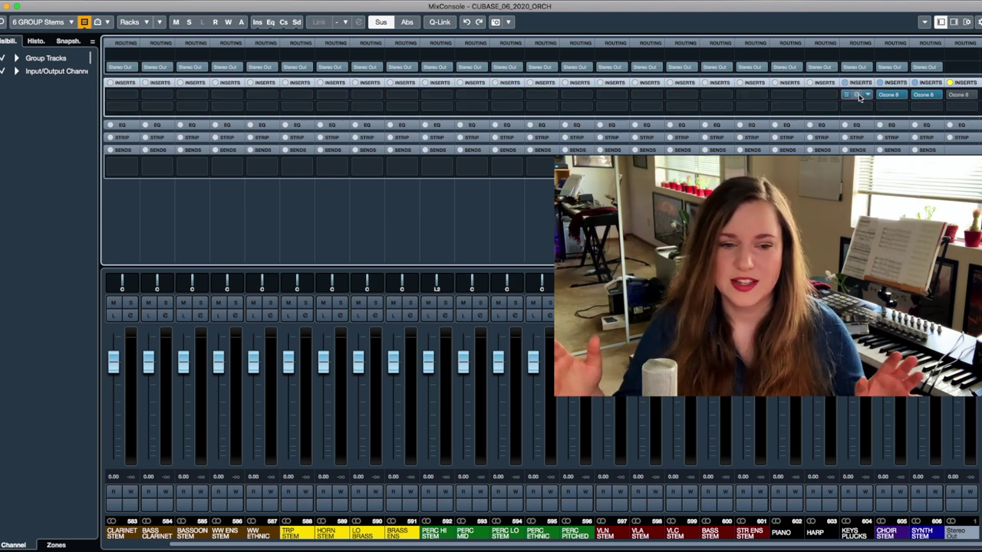
drag(857, 98, 120, 98)
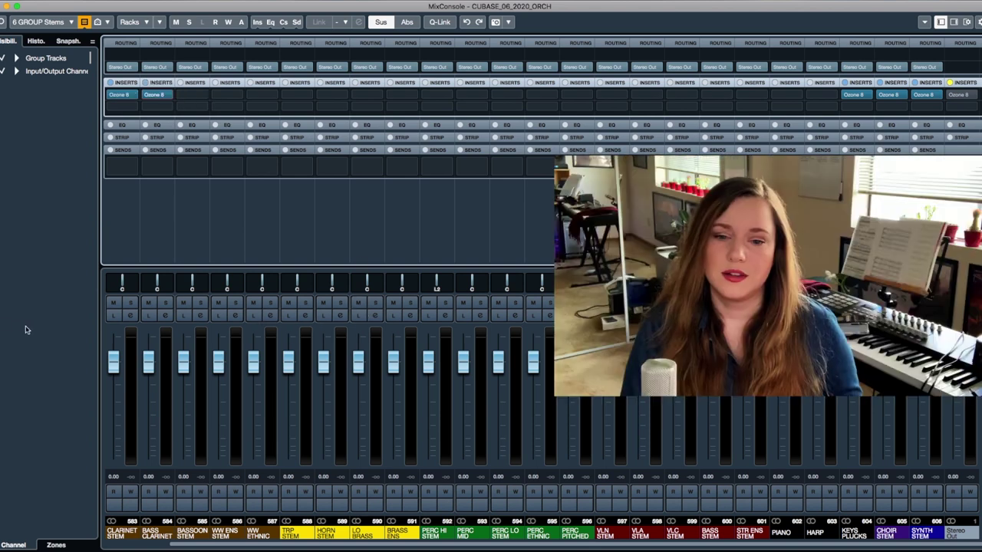
click(42, 21)
click(46, 50)
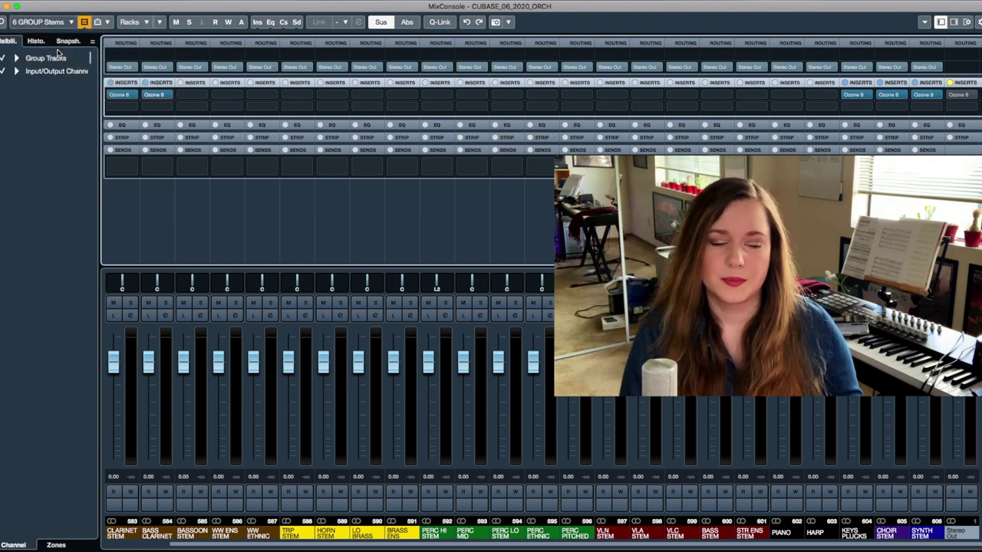
drag(130, 512, 521, 518)
Set the FLUTE, OBOE/EH and CLARINET inputs to FLUTE STEM, OBOE EH STEM and CLARINET STEM.
click(125, 57)
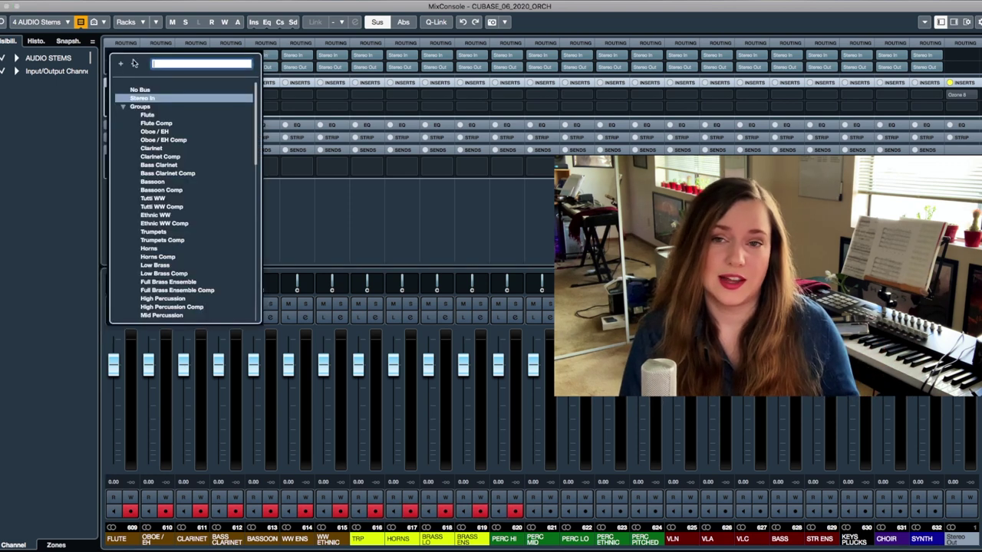
scroll(180, 157, down, 5)
scroll(175, 153, up, 5)
click(169, 244)
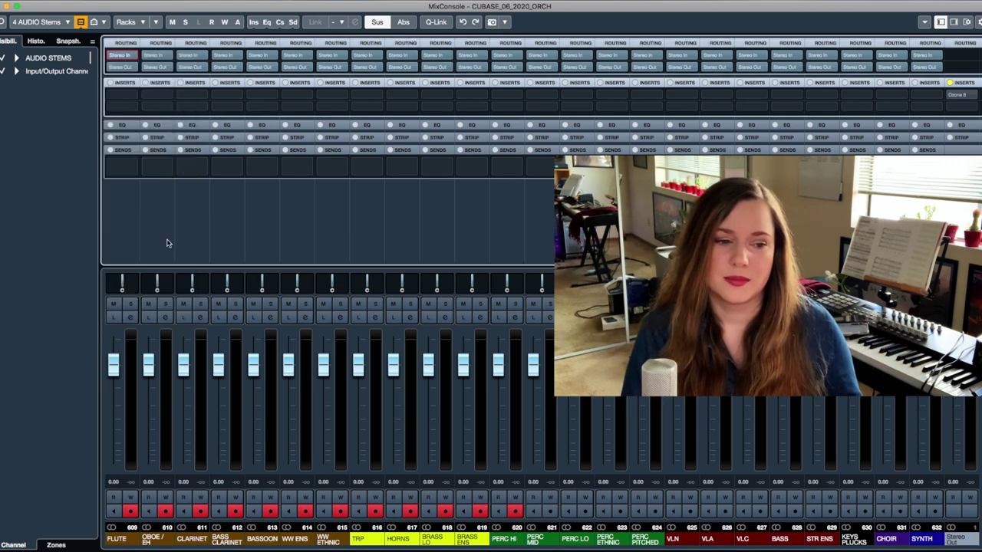
click(159, 55)
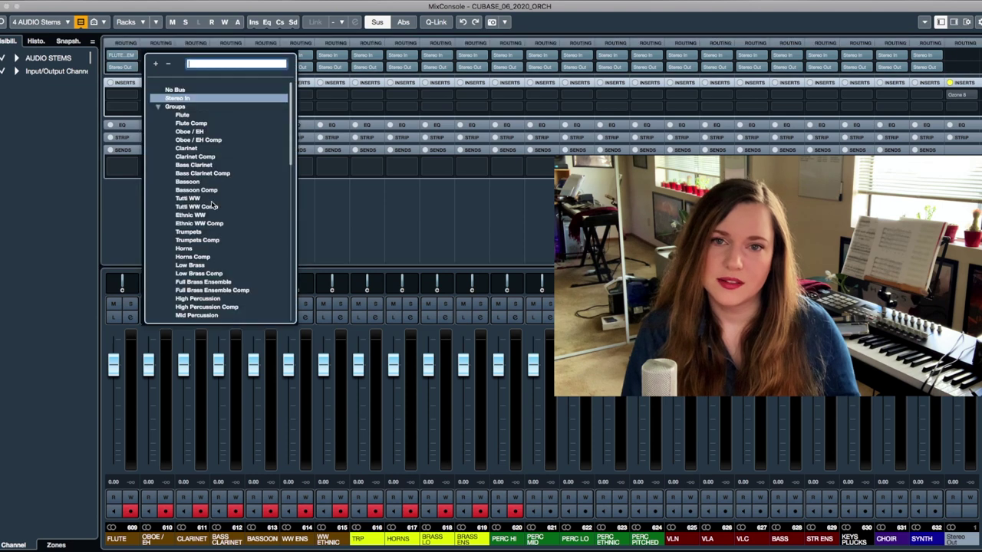
scroll(215, 207, down, 5)
click(207, 290)
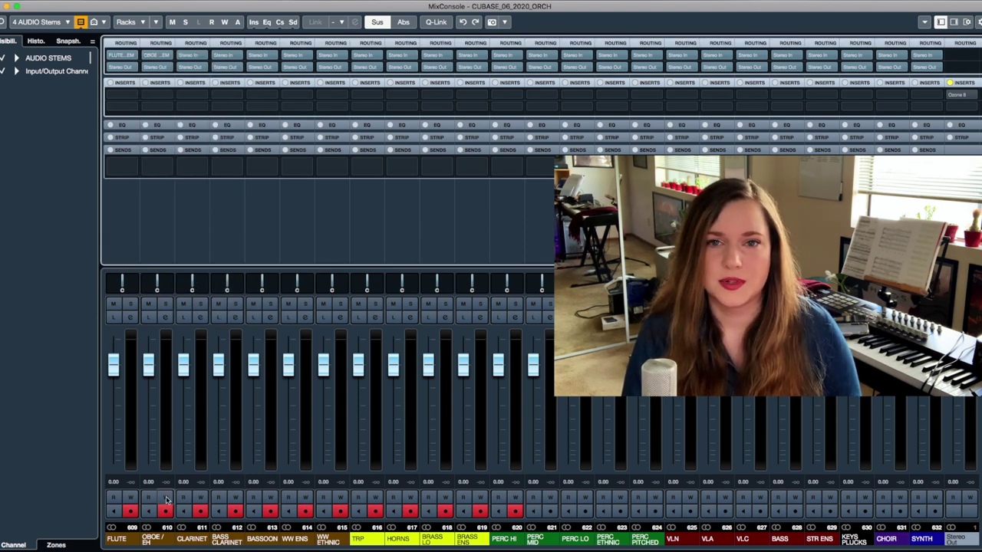
click(195, 55)
scroll(227, 184, down, 5)
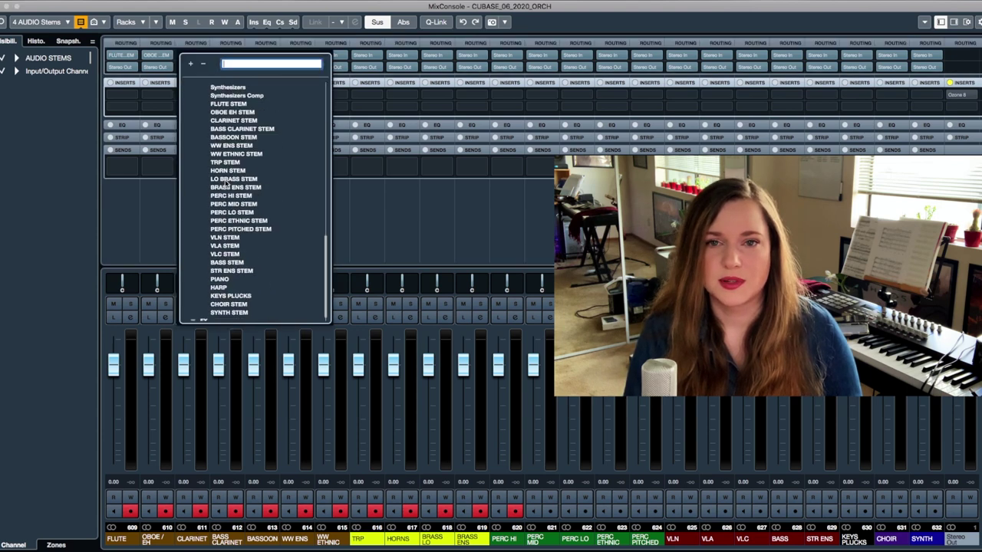
click(233, 121)
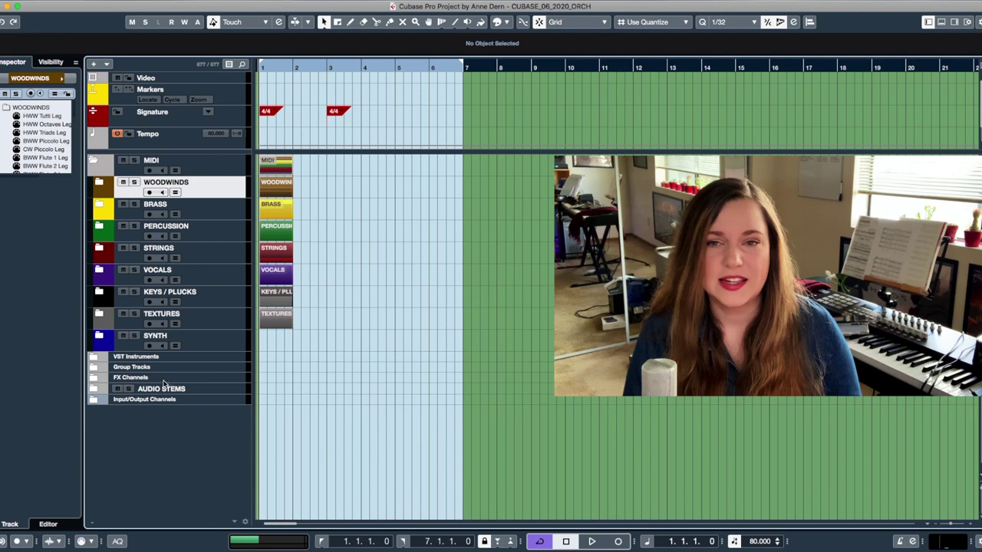
Expand the AUDIO STEMS folder and select all the audio stem tracks from FLUTE down.
click(164, 387)
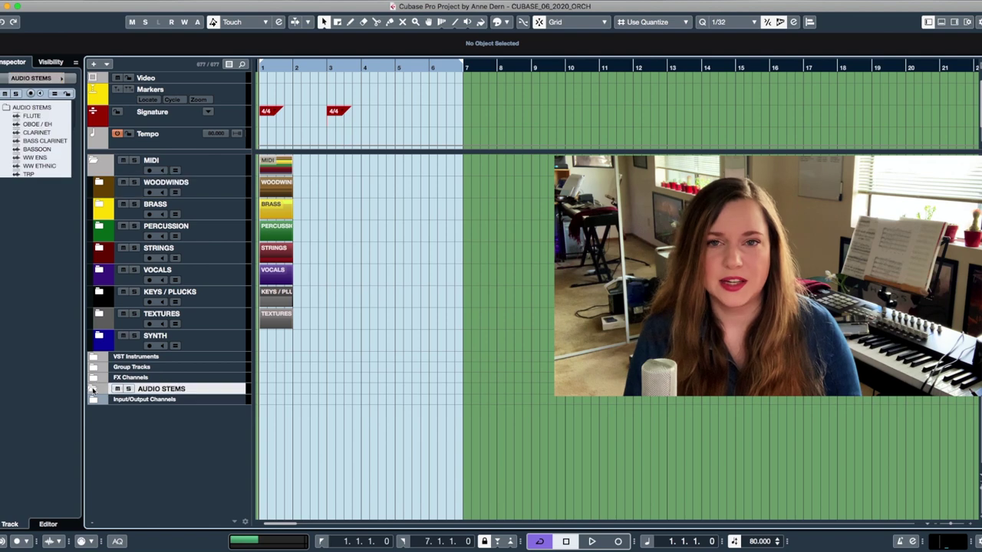
scroll(177, 345, down, 5)
scroll(203, 414, up, 5)
click(153, 256)
scroll(176, 345, down, 5)
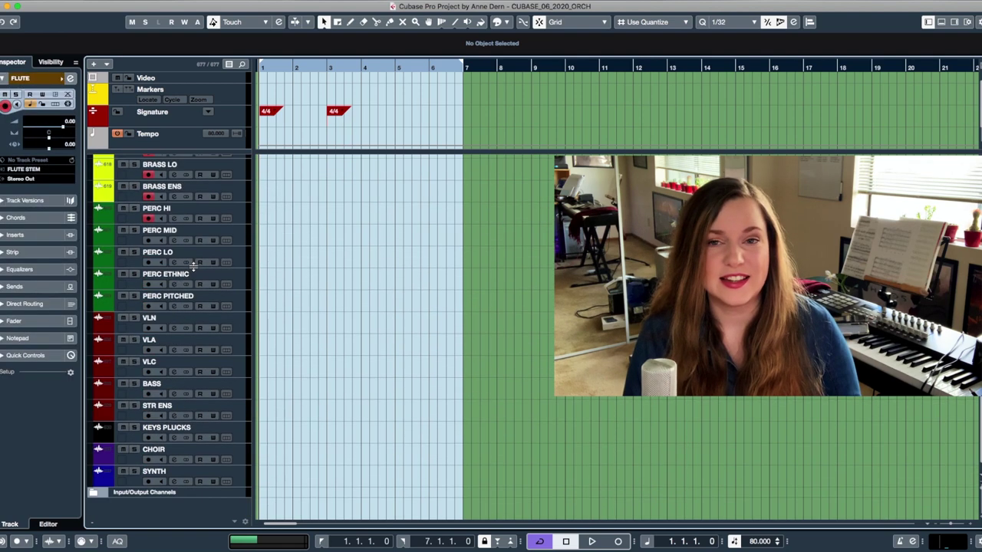
shift+click(154, 471)
scroll(296, 359, up, 2)
scroll(296, 359, up, 3)
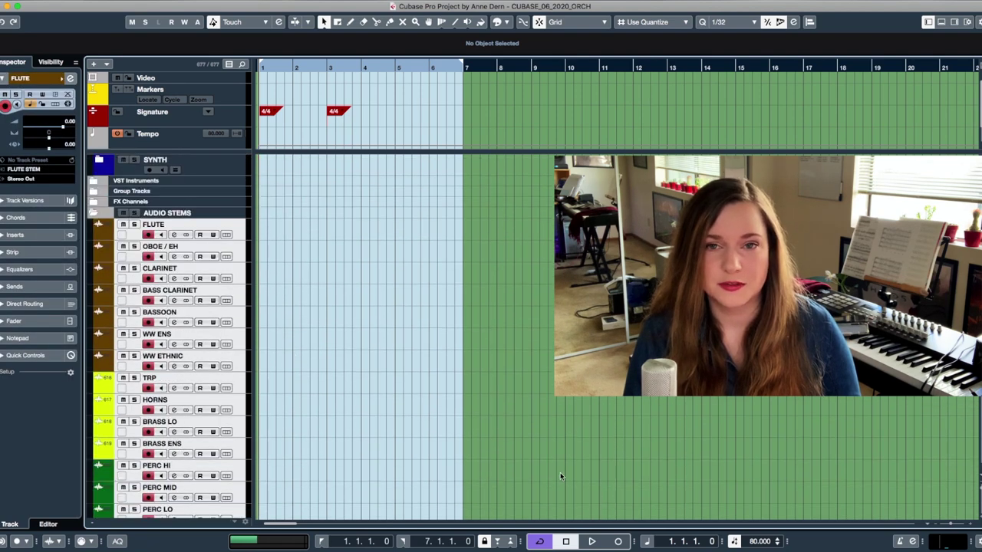
Record the group stems in real time onto the selected tracks, then stop.
key(KP_Multiply)
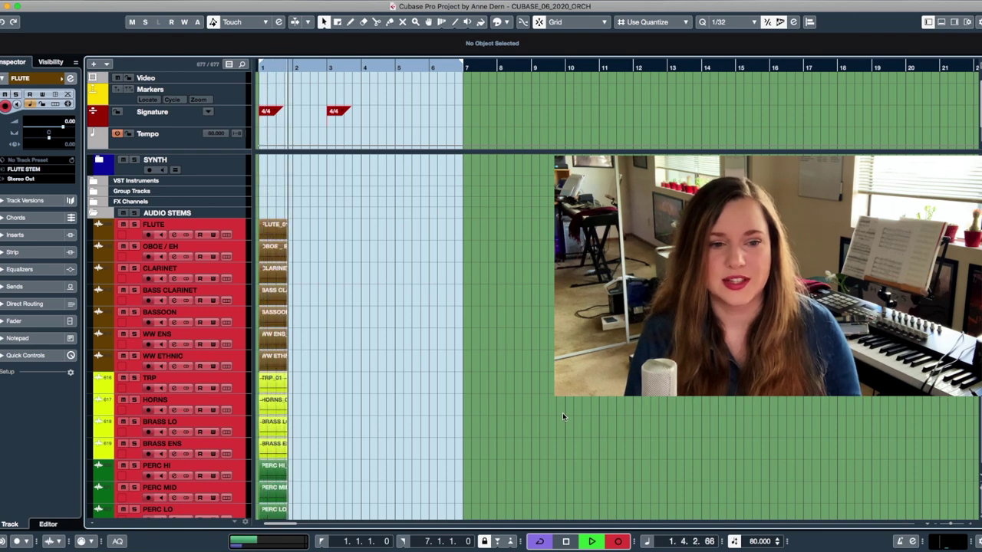
scroll(562, 417, down, 3)
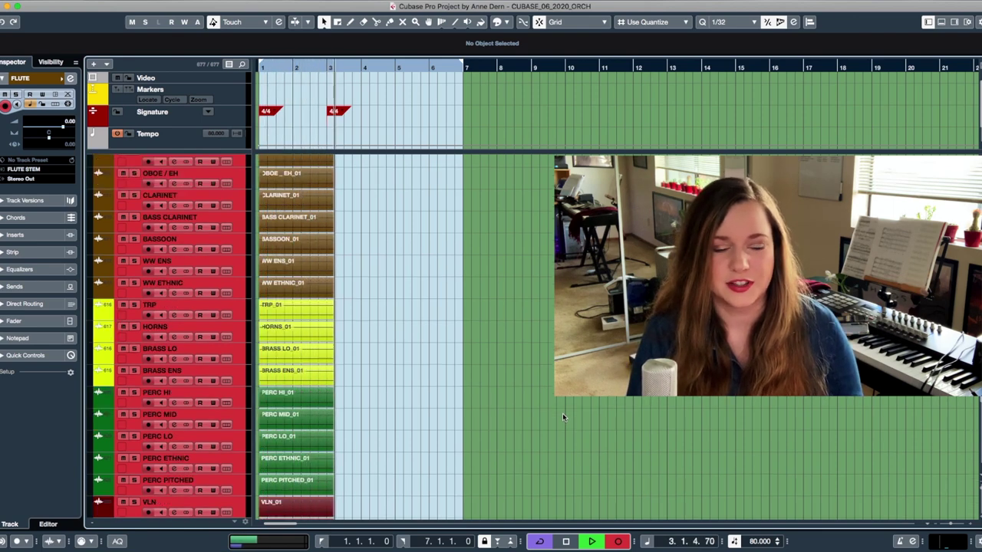
key(space)
scroll(567, 417, up, 10)
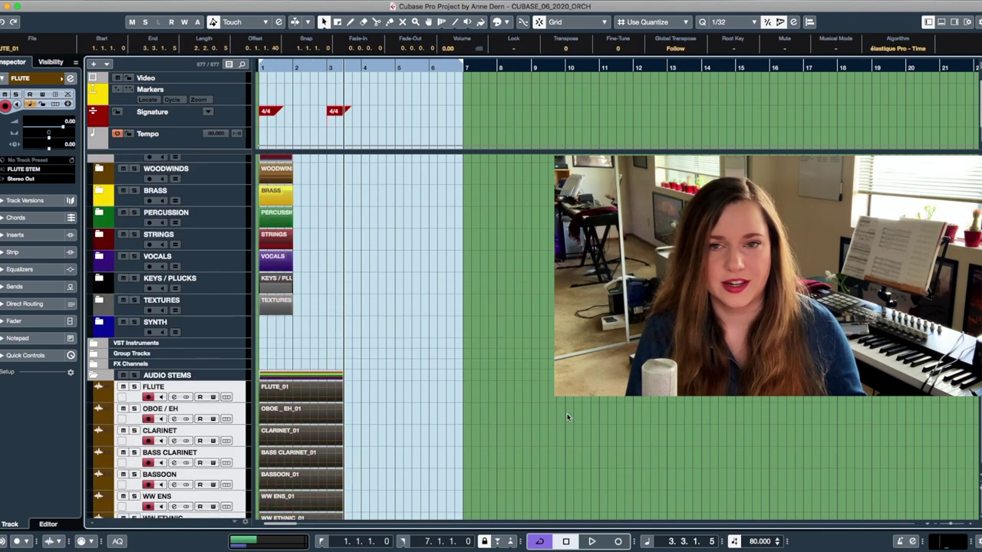
scroll(567, 412, down, 8)
scroll(567, 412, up, 6)
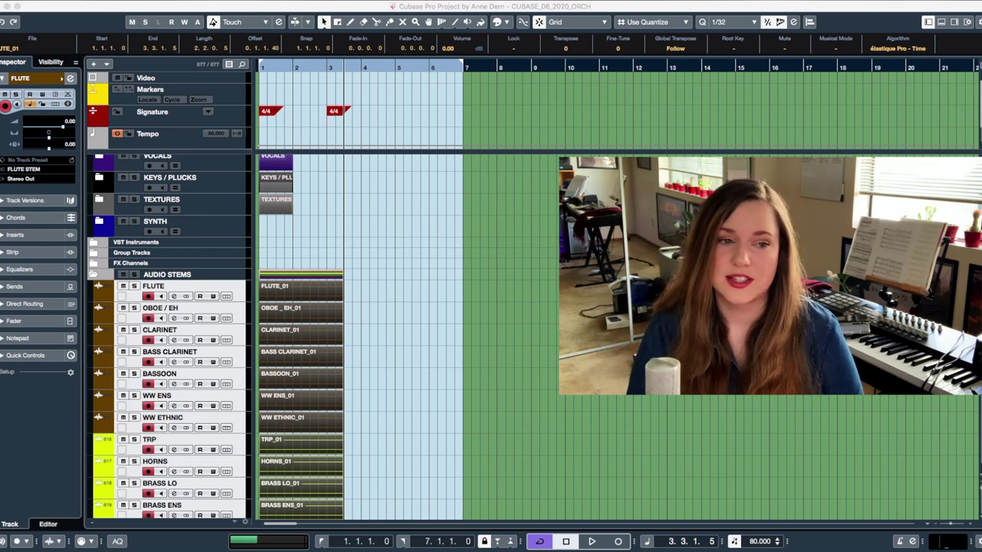
scroll(419, 390, down, 5)
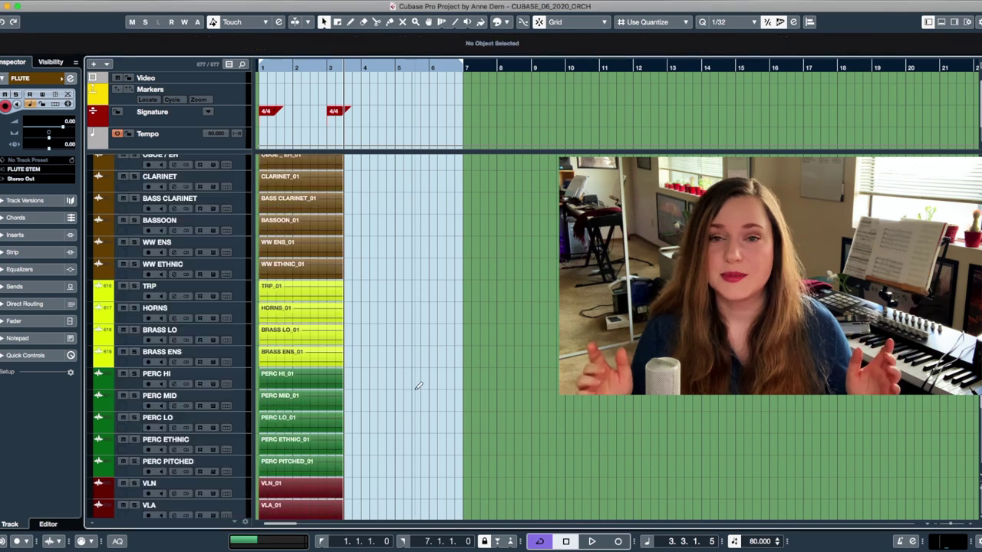
Zoom in twice on the printed takes, return to project start, and cancel Set Timecode at Cursor.
key(h)
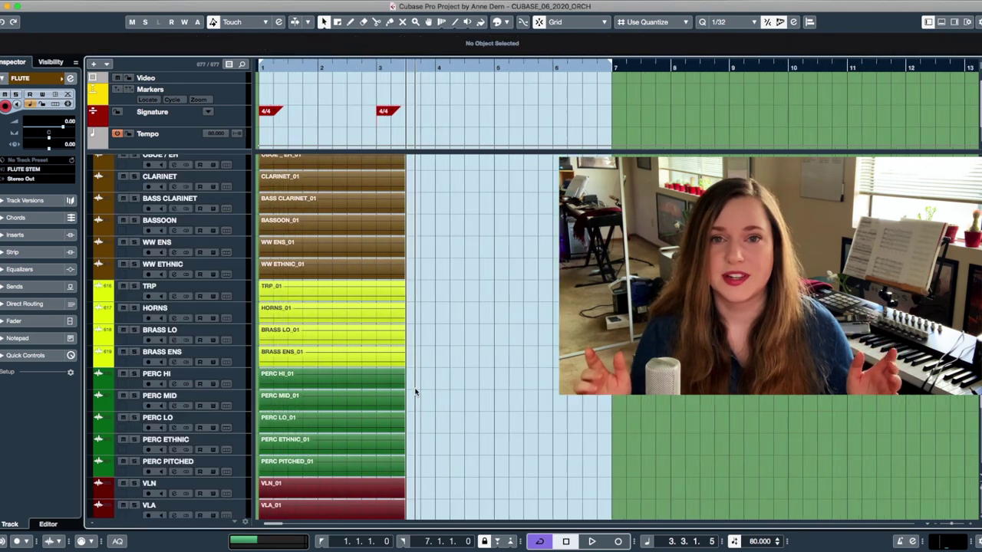
key(h)
key(Home)
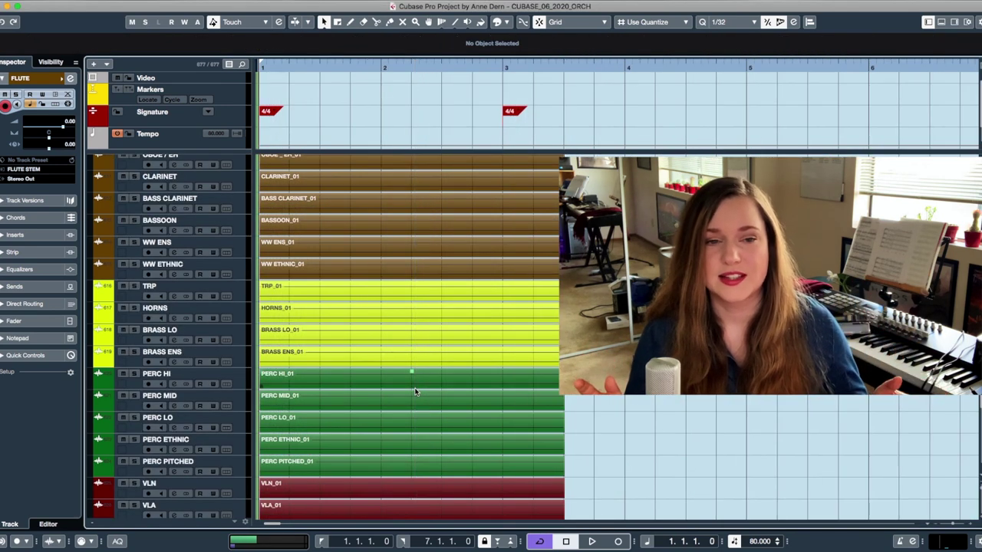
key(shift+t)
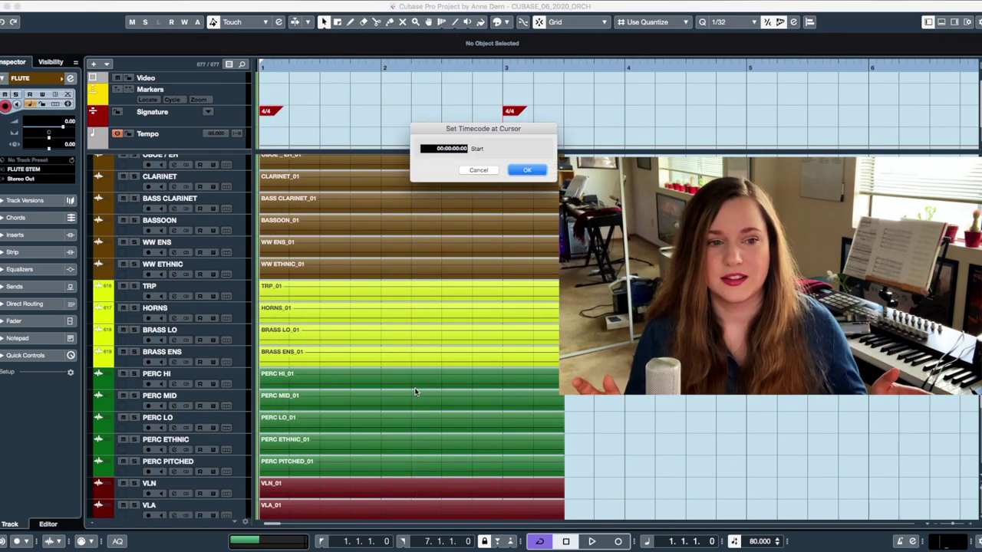
click(478, 170)
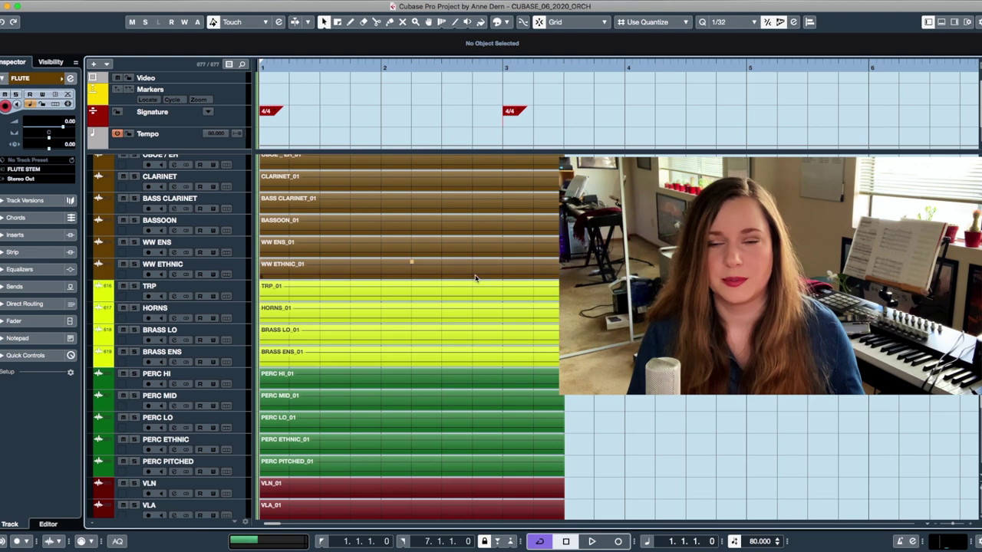